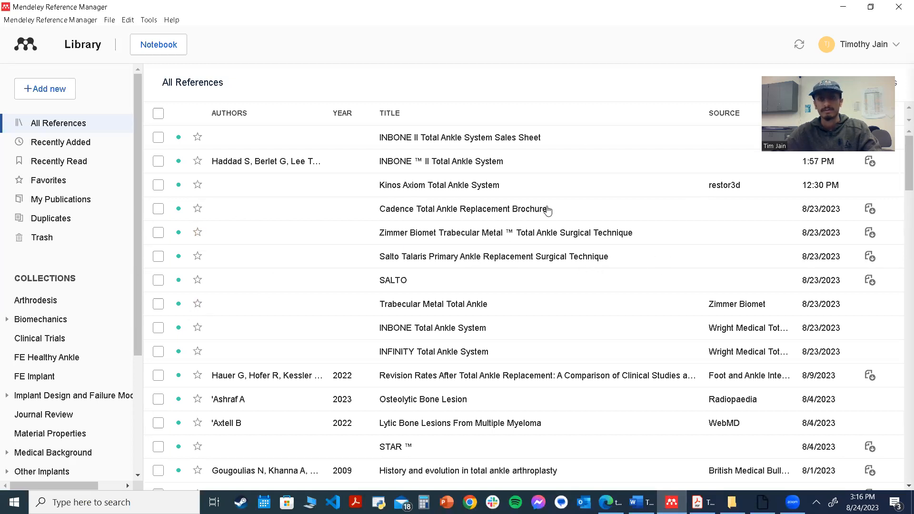
# Browse the existing collections in the library to view the references each one contains
pyautogui.scroll(-2, 87, 252)
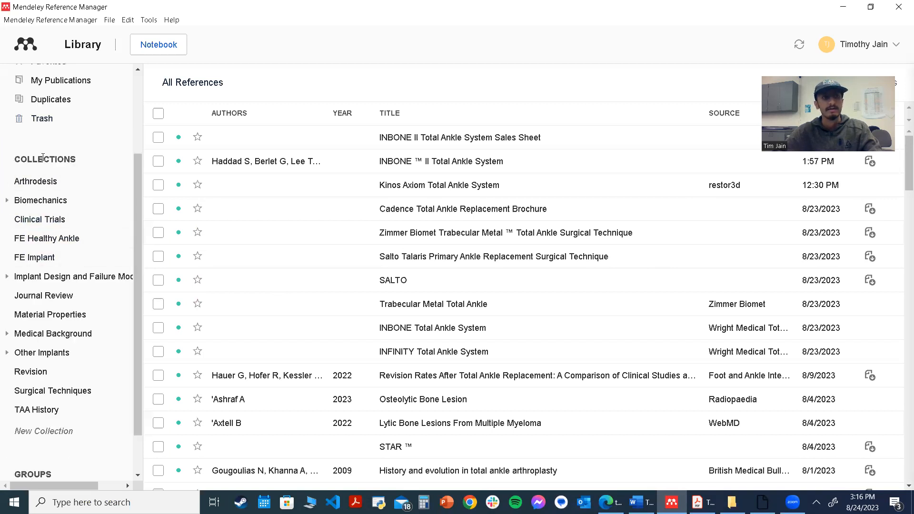
pyautogui.click(52, 185)
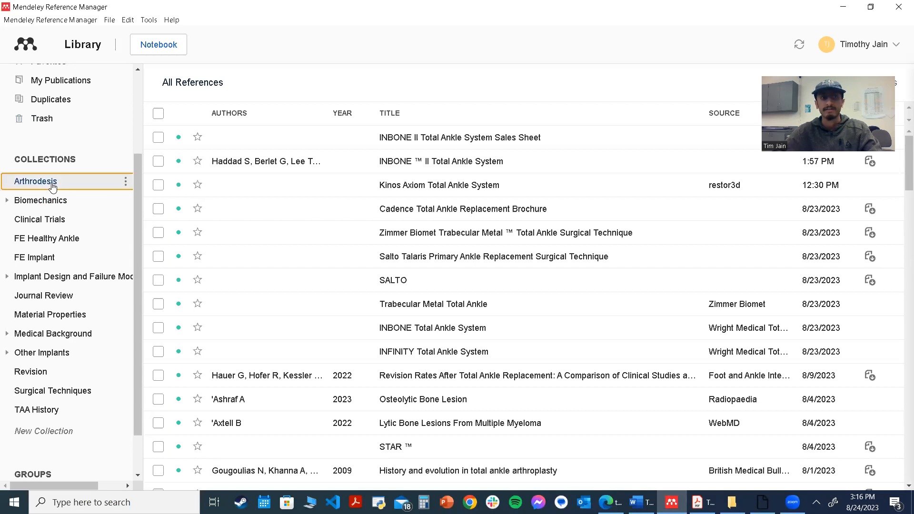
pyautogui.click(51, 201)
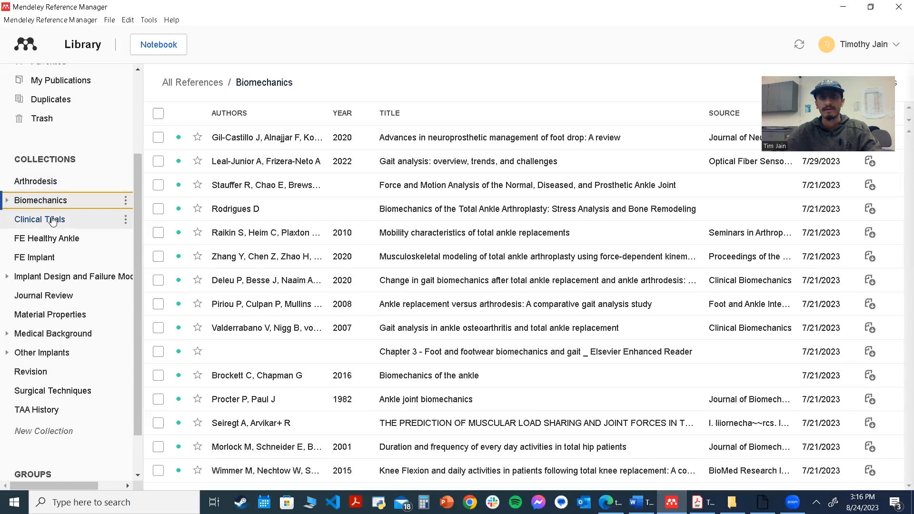
pyautogui.click(52, 221)
pyautogui.click(53, 242)
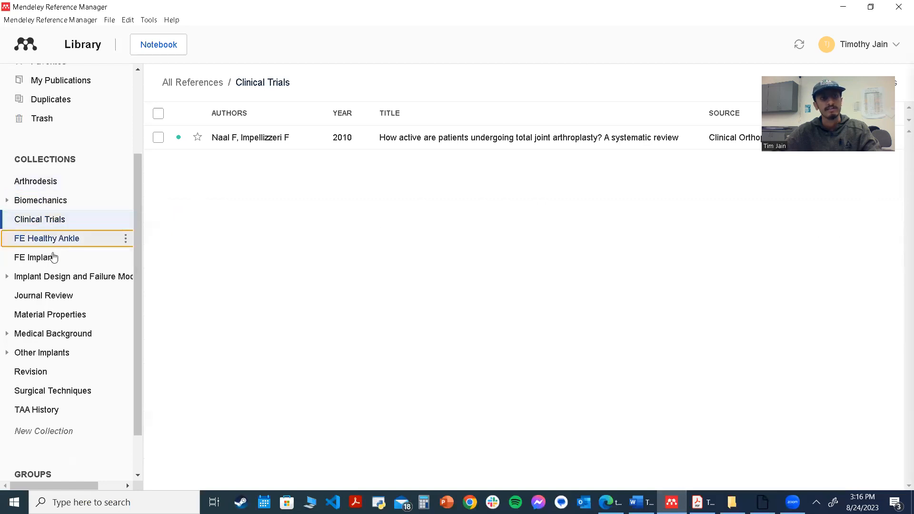
pyautogui.click(53, 262)
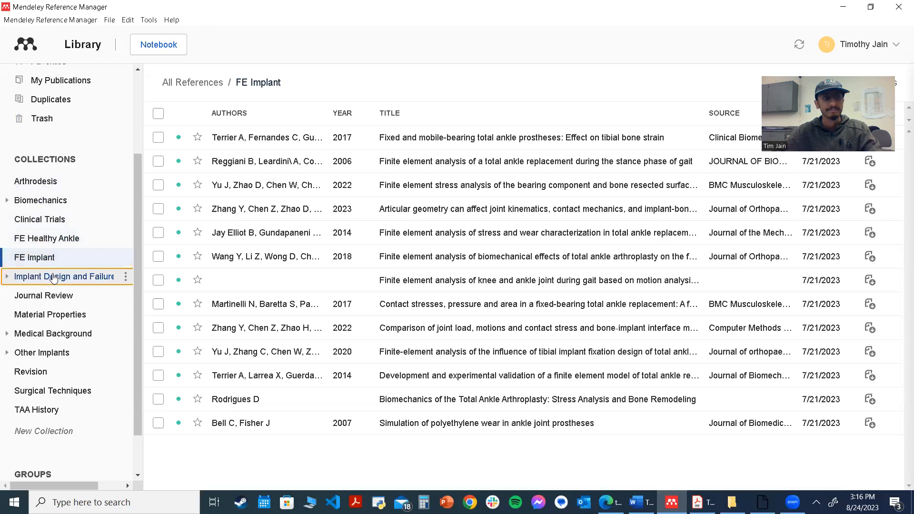
pyautogui.click(53, 279)
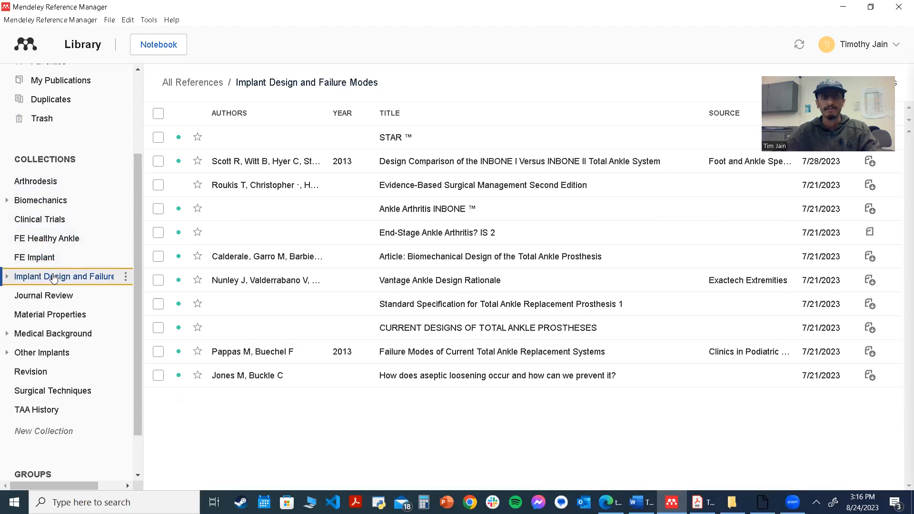
pyautogui.scroll(2, 53, 277)
pyautogui.scroll(-1, 59, 338)
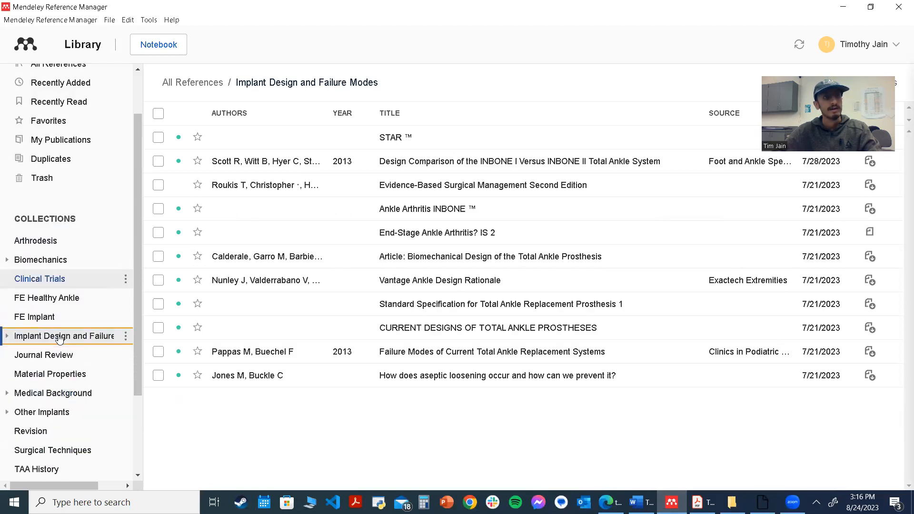
pyautogui.scroll(-2, 59, 338)
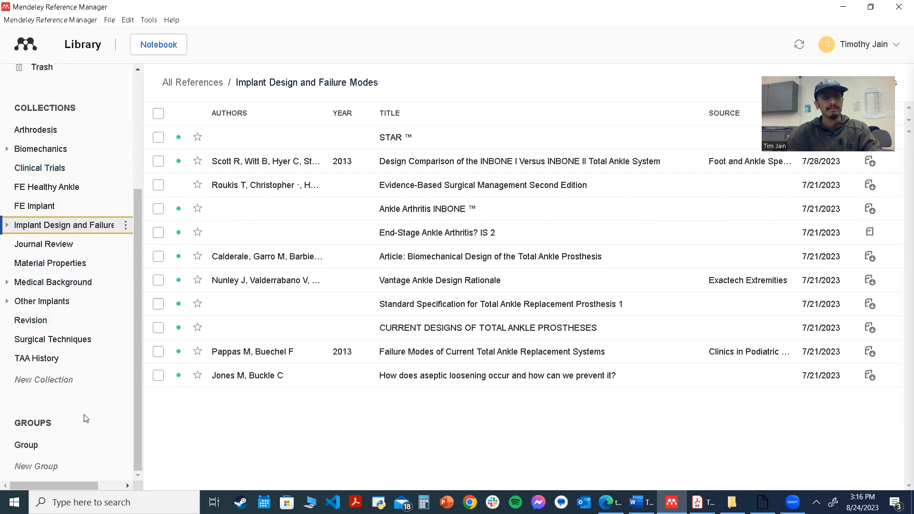
pyautogui.scroll(2, 66, 302)
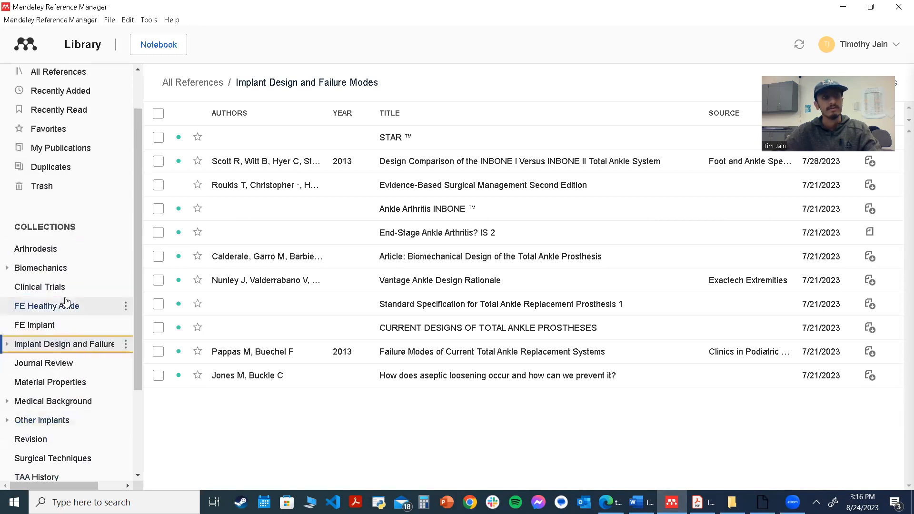
pyautogui.scroll(-2, 65, 302)
# Create a new collection named Trial Collection
pyautogui.click(58, 380)
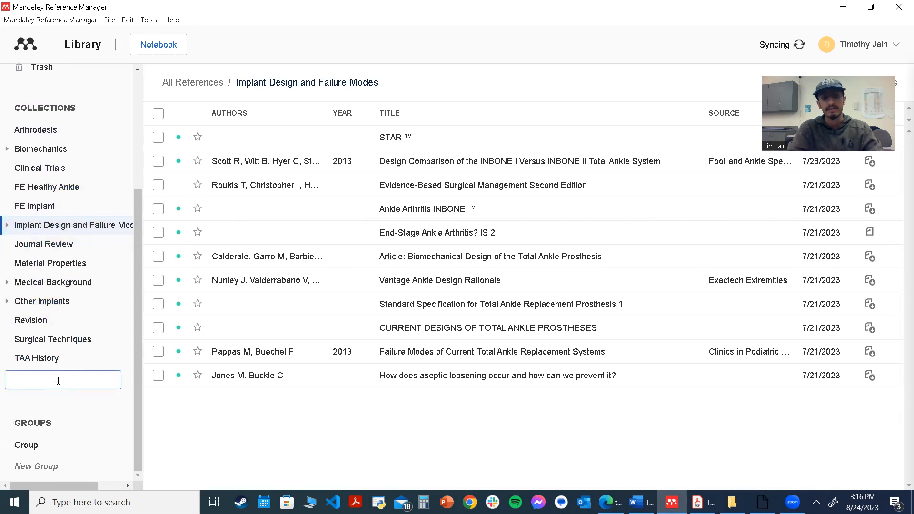
pyautogui.write('Trial')
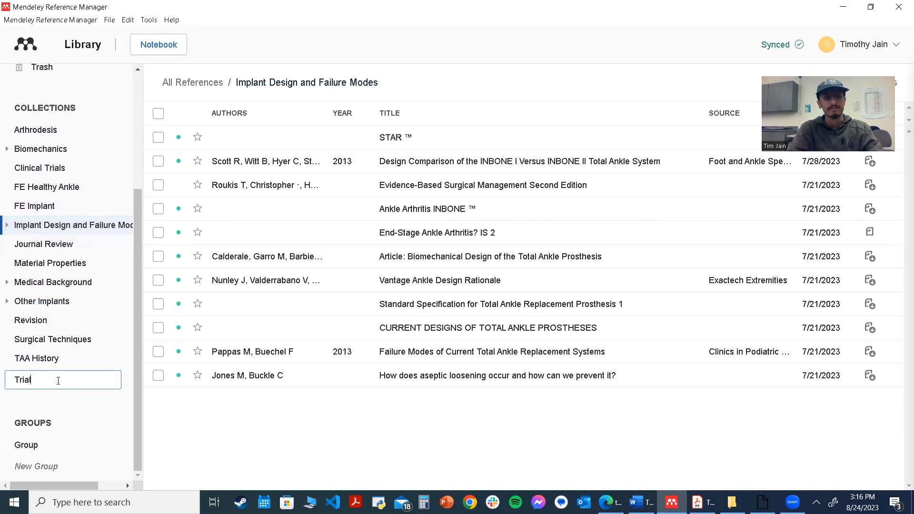
pyautogui.write(' Collection')
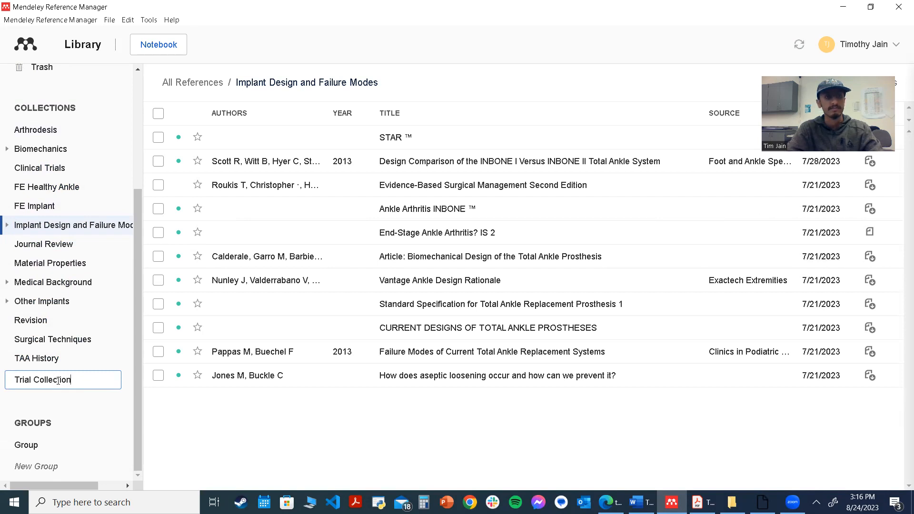
pyautogui.press('Return')
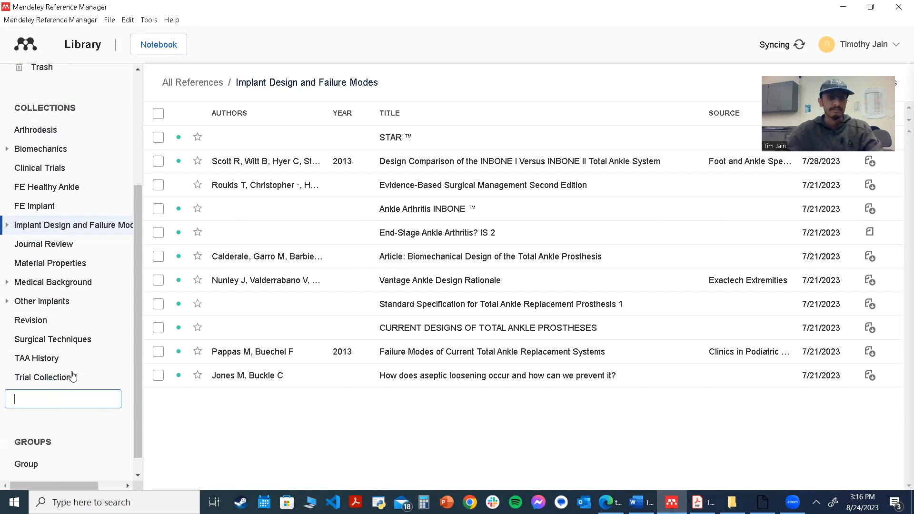
# Open Trial Collection and add the file Noori_TAR_Paper.pdf from the Thesis > Literature Review > Journal Review folder
pyautogui.scroll(1, 65, 382)
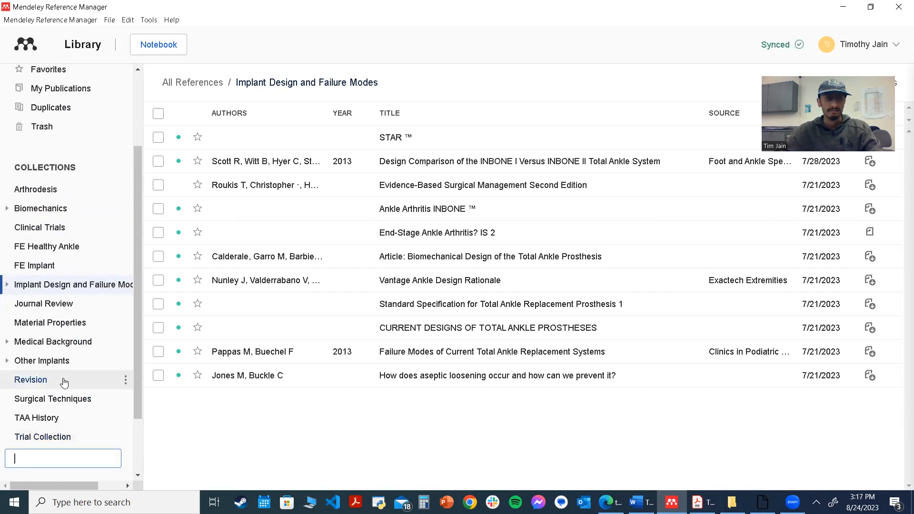
pyautogui.click(58, 436)
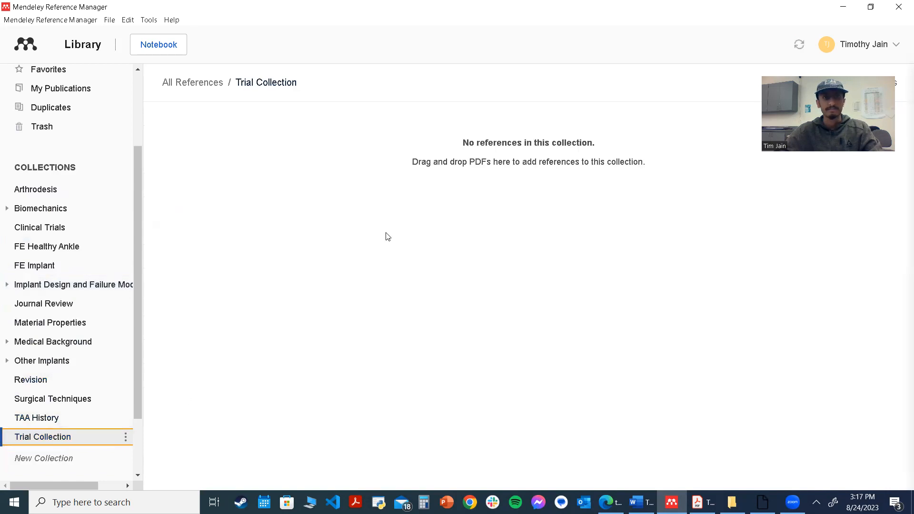
pyautogui.scroll(2, 133, 174)
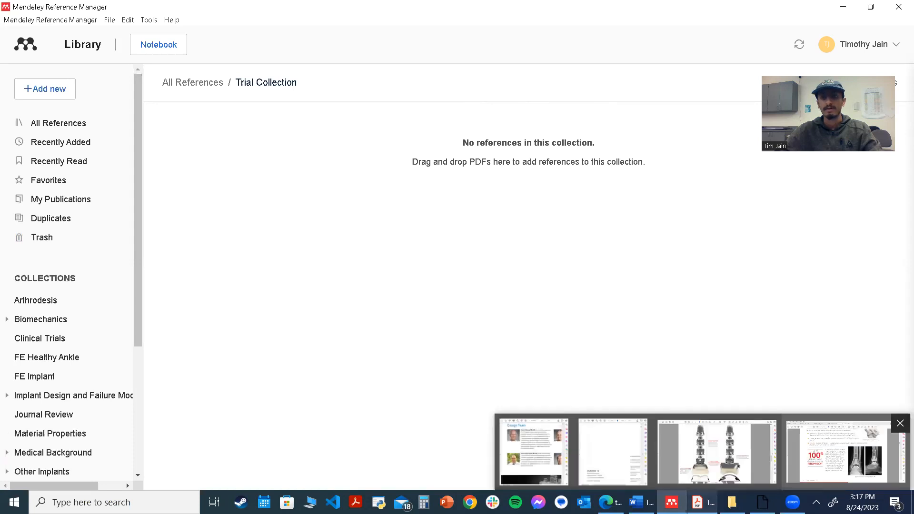
pyautogui.click(56, 87)
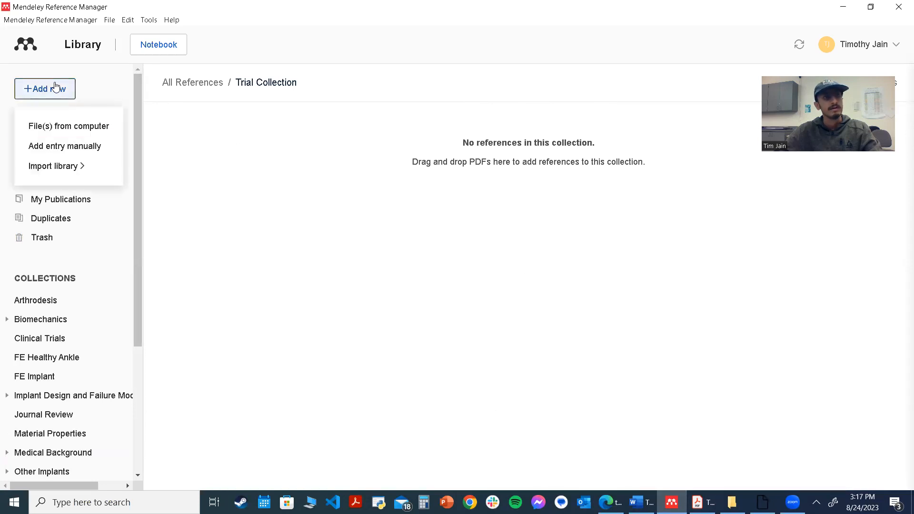
pyautogui.click(68, 129)
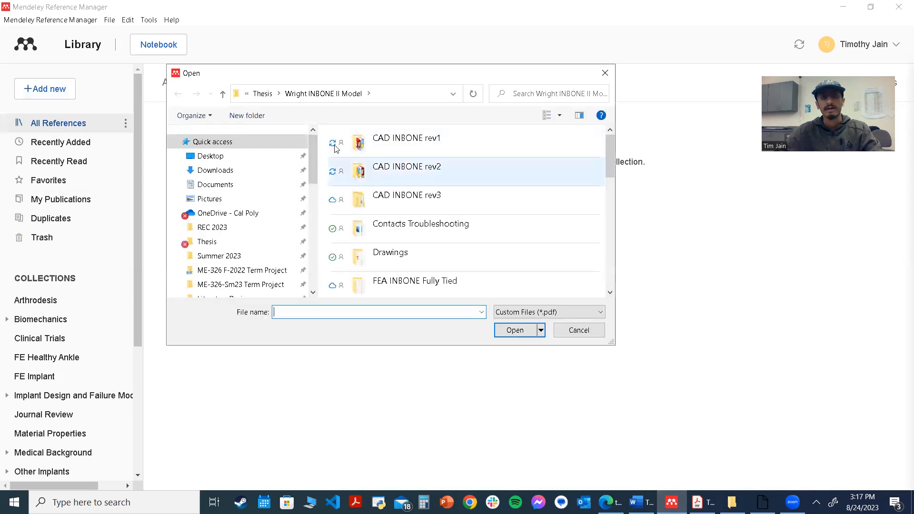
pyautogui.click(263, 93)
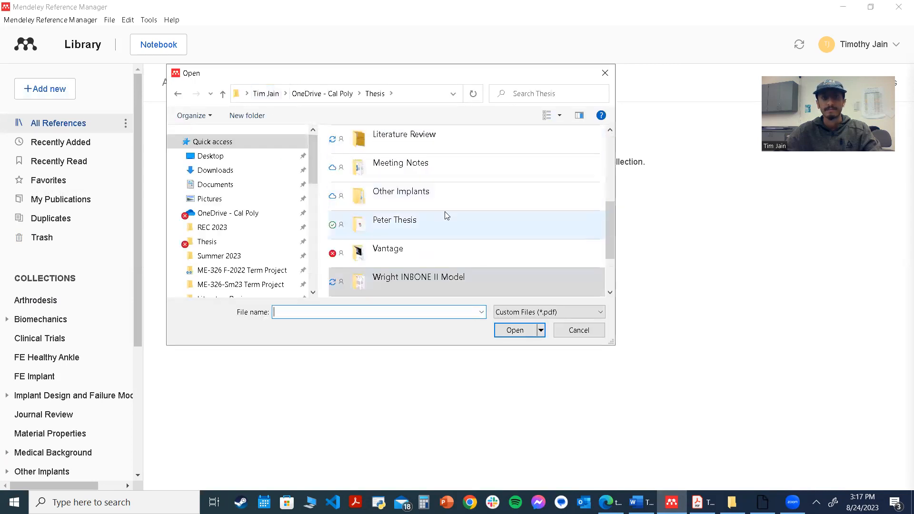
pyautogui.scroll(2, 427, 208)
pyautogui.doubleClick(400, 226)
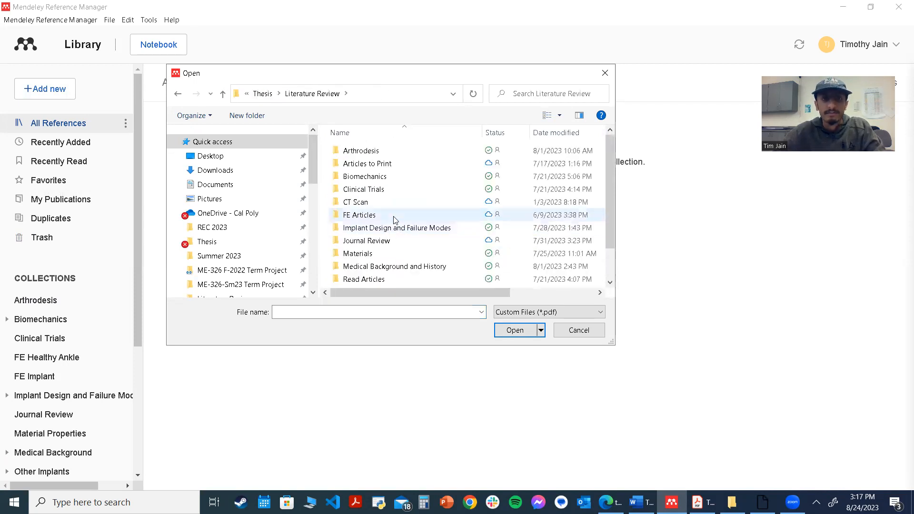
pyautogui.doubleClick(386, 241)
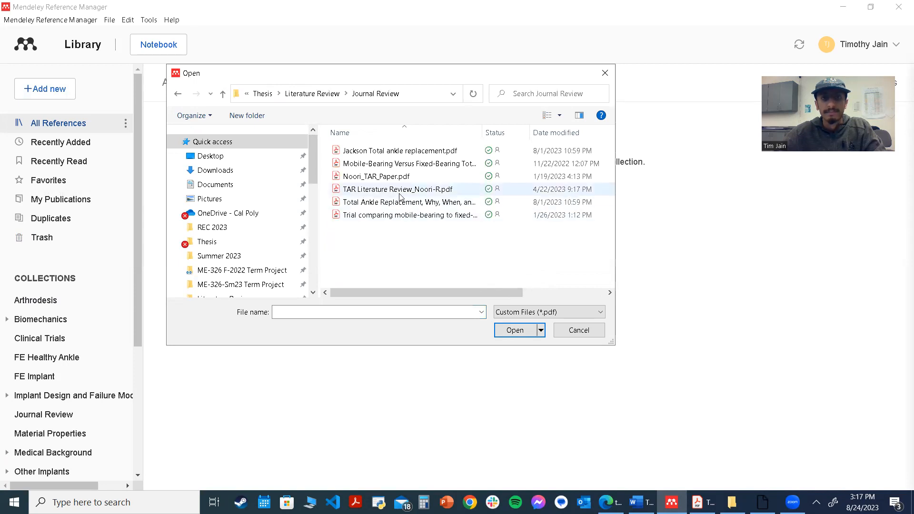
pyautogui.doubleClick(388, 177)
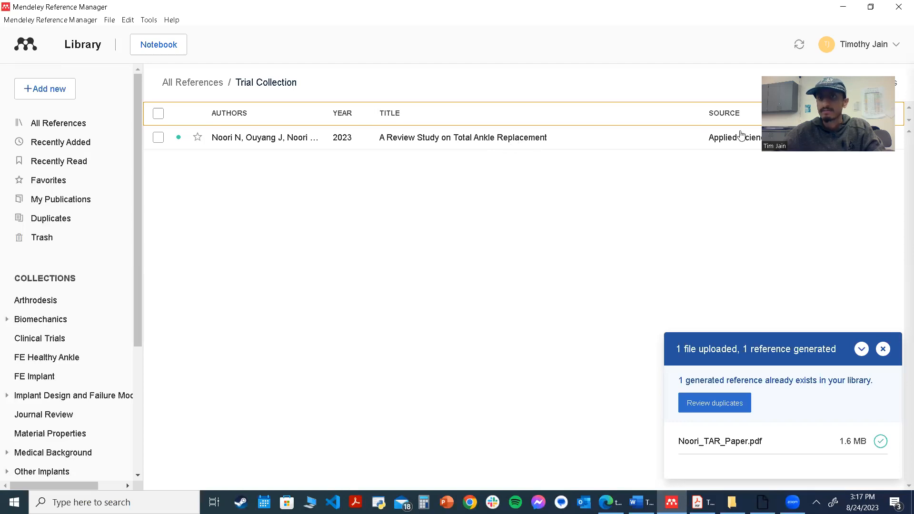
# Open the new reference's details and review its information and identifiers, then close the details pane
pyautogui.click(508, 145)
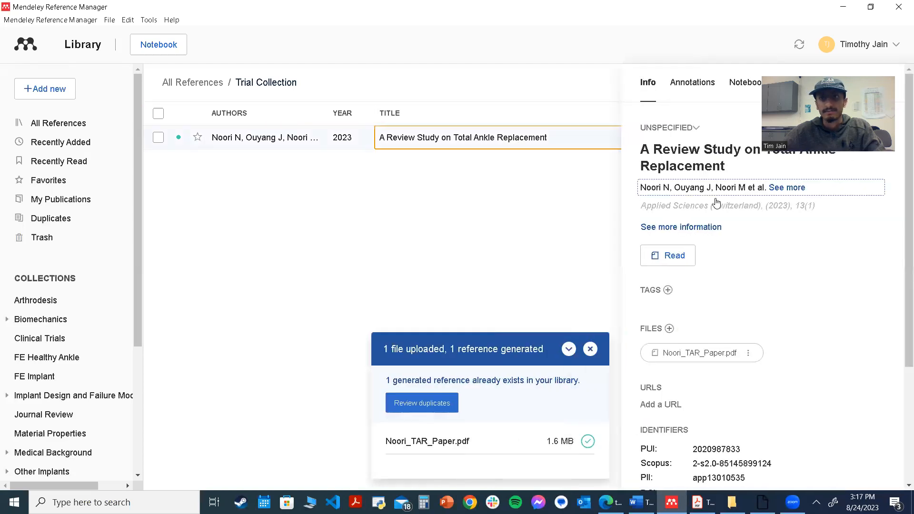
pyautogui.moveTo(905, 207); pyautogui.dragTo(905, 333)
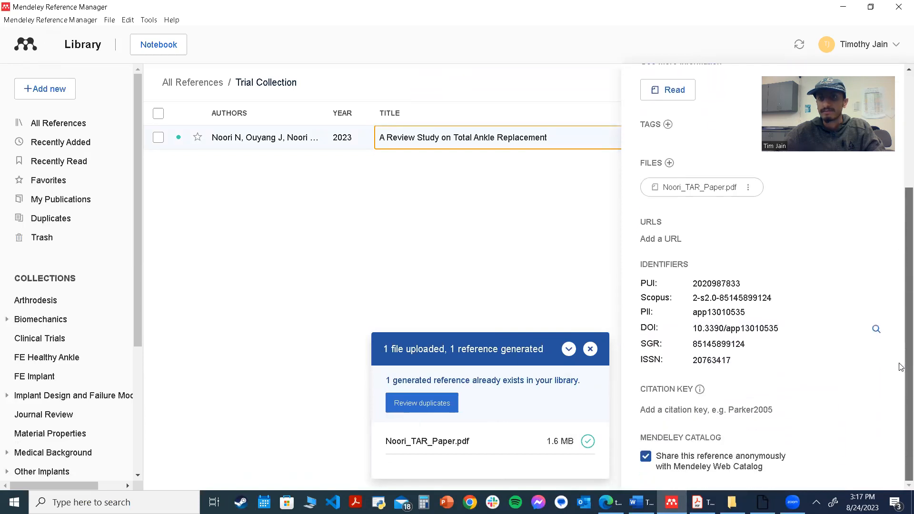
pyautogui.click(802, 331)
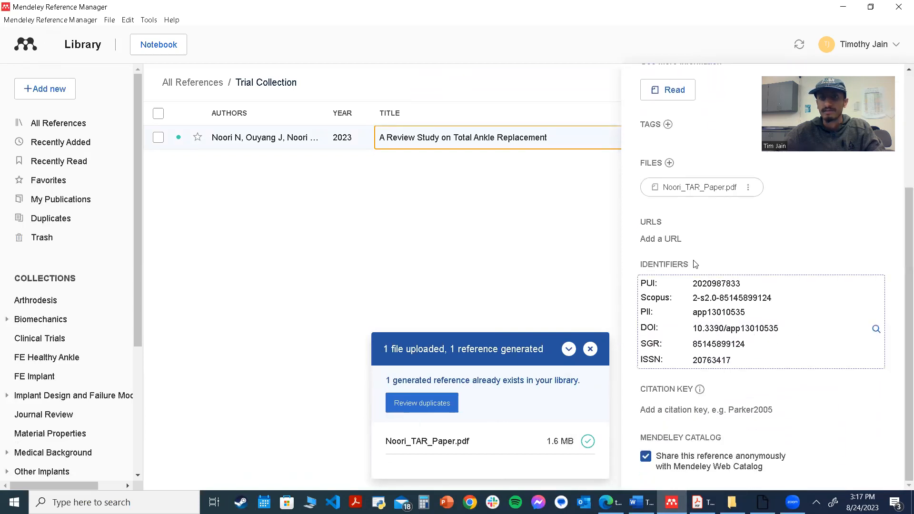
pyautogui.scroll(4, 715, 286)
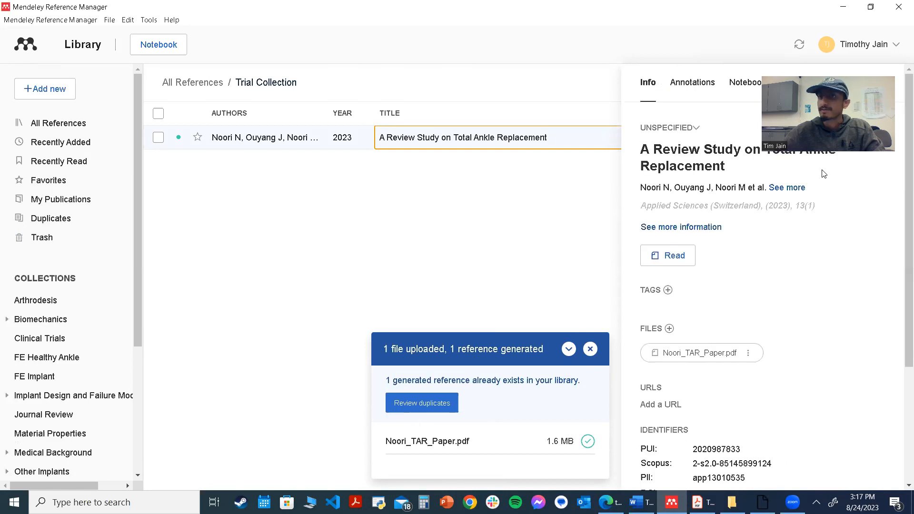
pyautogui.click(887, 87)
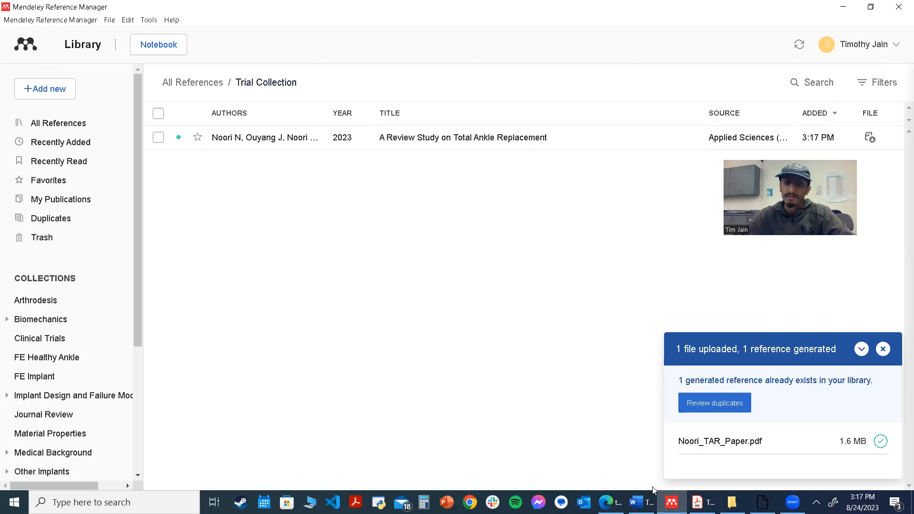
# Switch to the Word thesis report, add a blank line below Figure 4.1 and center it
pyautogui.moveTo(640, 502)
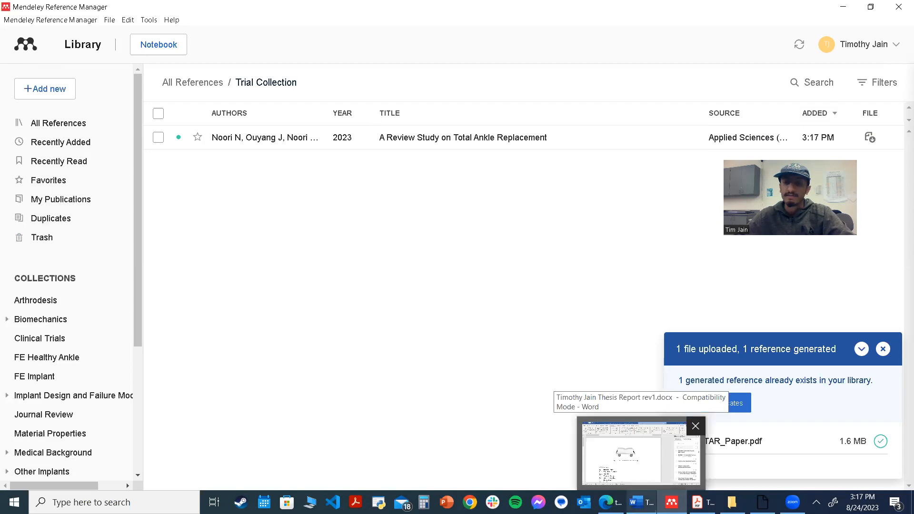
pyautogui.click(641, 503)
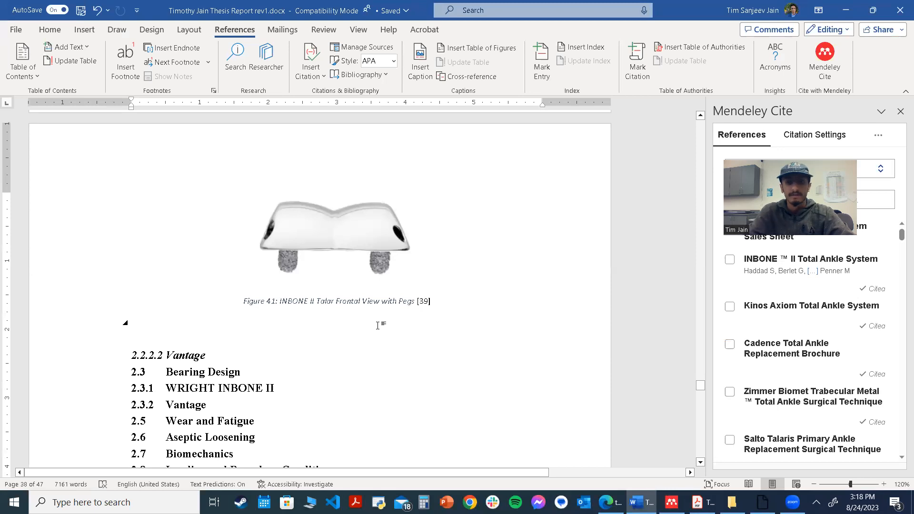
pyautogui.press('Return')
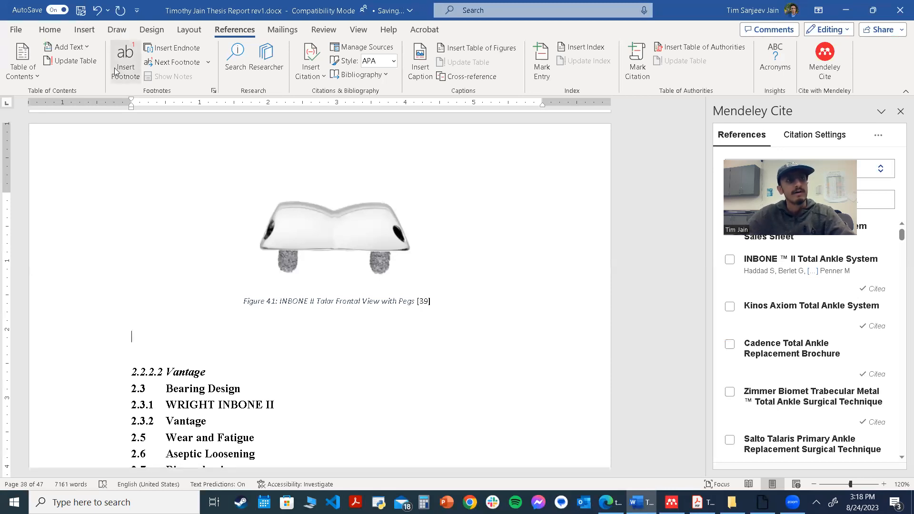
pyautogui.click(50, 29)
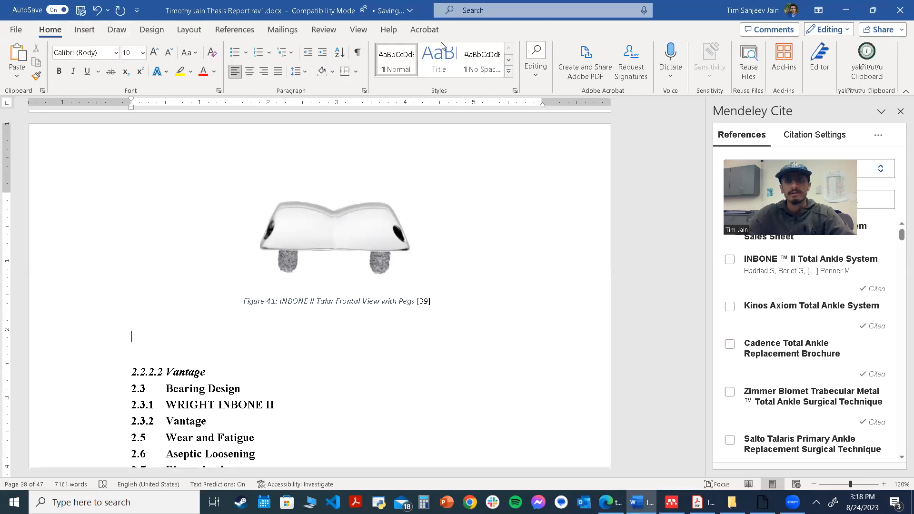
pyautogui.click(249, 72)
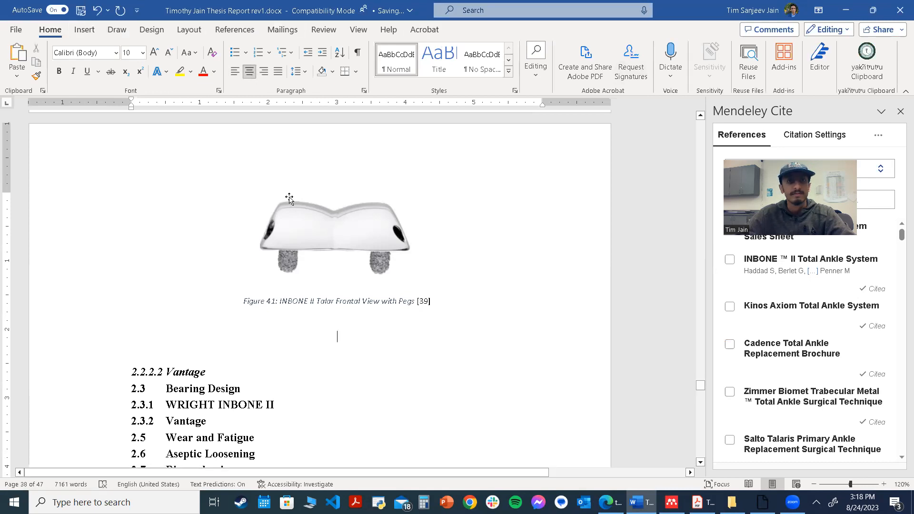
# Insert the picture SulcusTalarFocused.JPG from the INBONE II Surgical Technique folder on the blank line below Figure 4.1
pyautogui.click(84, 32)
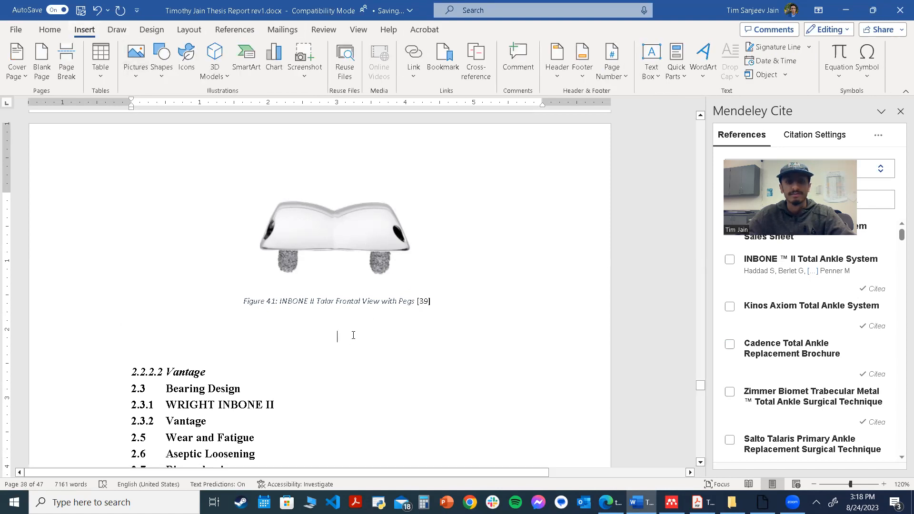
pyautogui.click(140, 77)
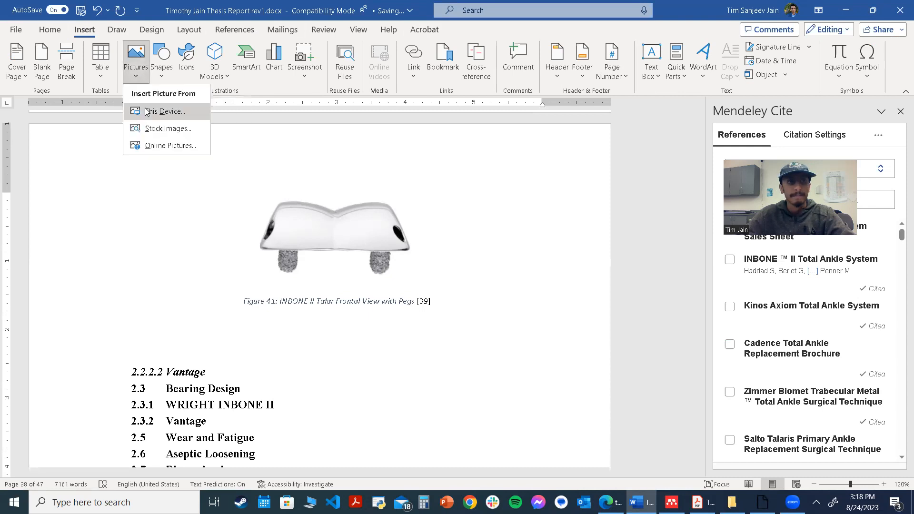
pyautogui.click(147, 112)
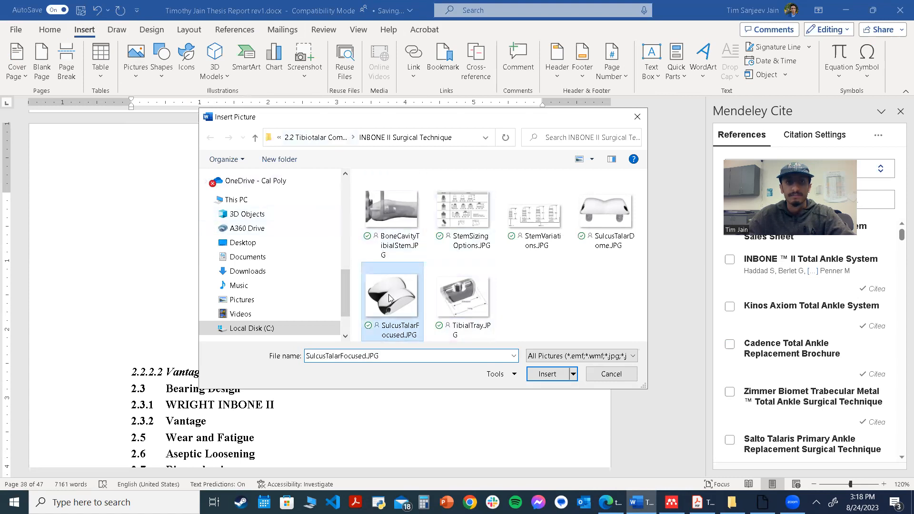
pyautogui.doubleClick(392, 296)
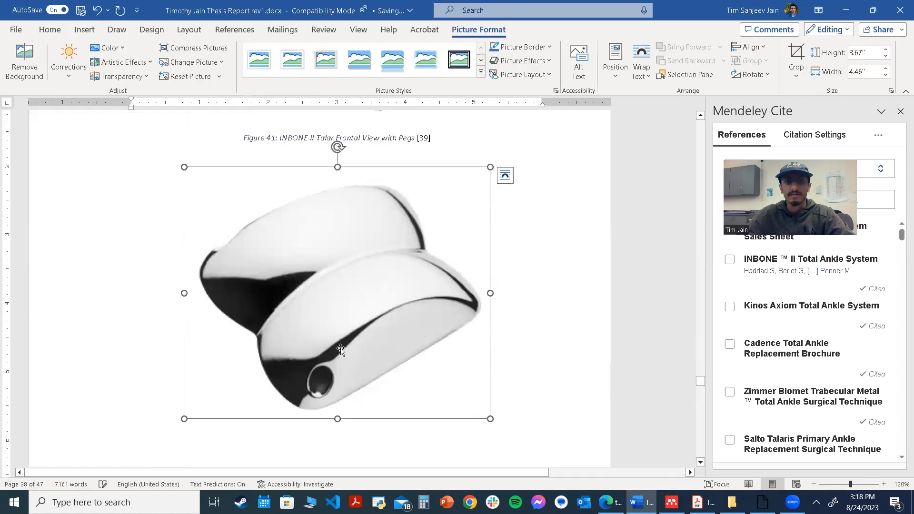
pyautogui.click(547, 319)
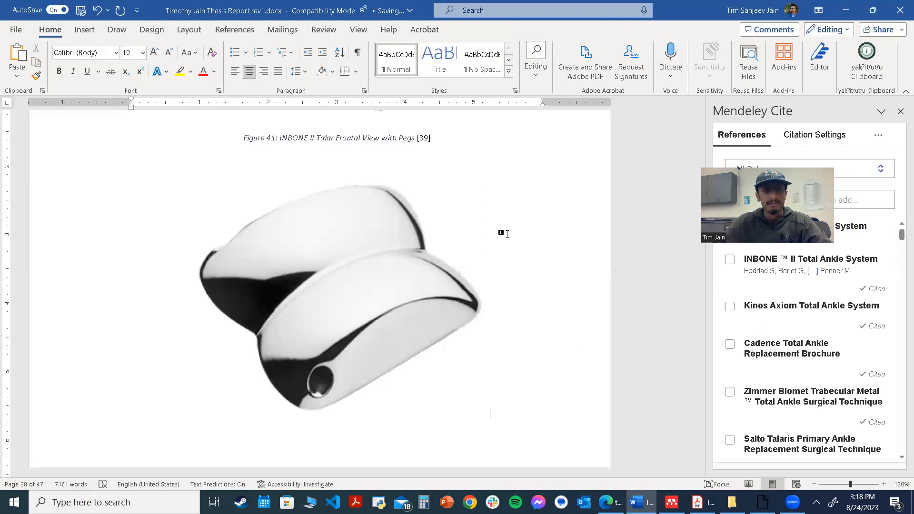
# Shrink the inserted picture from its corner and add the caption 'Trial Mendeley Image' beneath it
pyautogui.click(484, 410)
pyautogui.moveTo(490, 417); pyautogui.dragTo(436, 362)
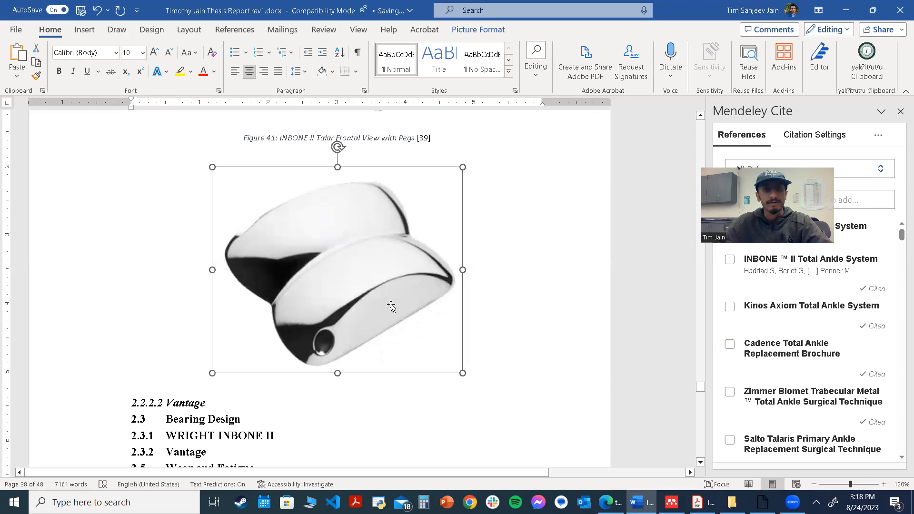
pyautogui.rightClick(372, 182)
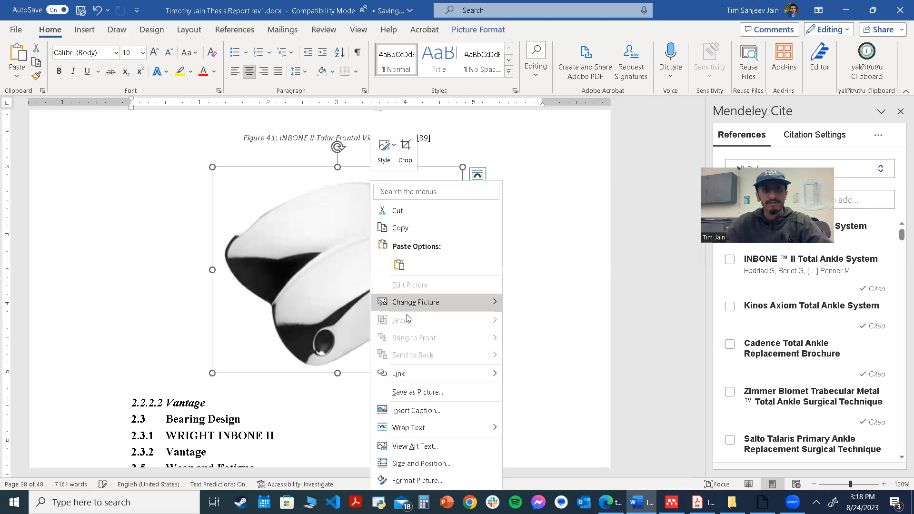
pyautogui.click(419, 410)
pyautogui.press('Return')
pyautogui.write(': Tria')
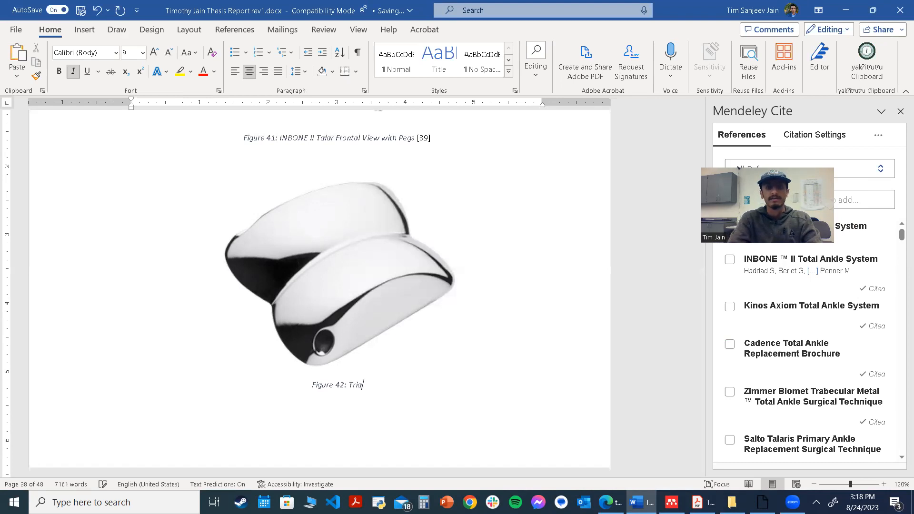
pyautogui.write('l Mendely Image')
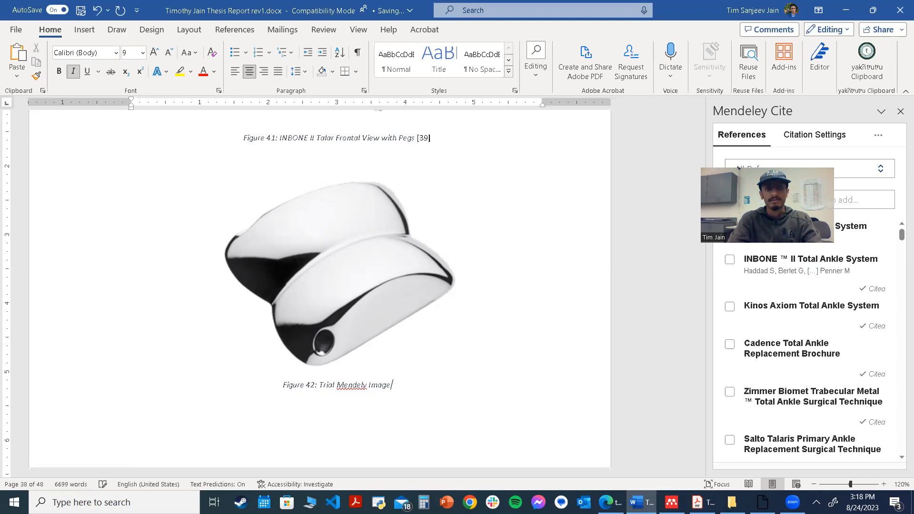
pyautogui.press('Left')
pyautogui.press('Left')
pyautogui.press('Left')
pyautogui.press('Left')
pyautogui.press('Left')
pyautogui.write('e')
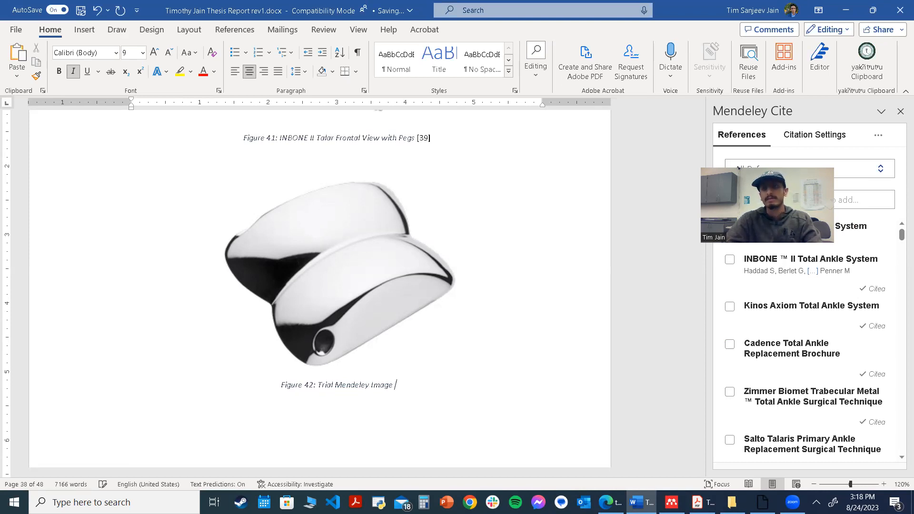
# Browse the Mendeley Cite collection list without choosing a collection
pyautogui.click(324, 30)
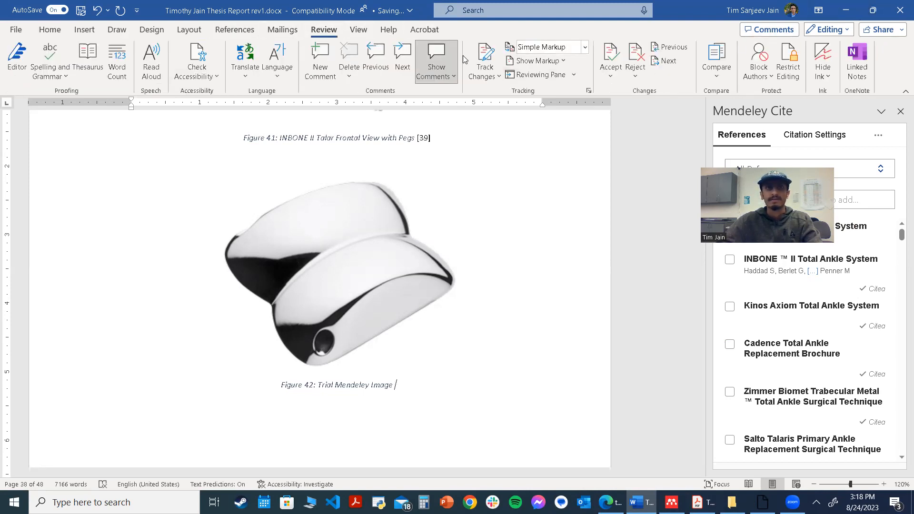
pyautogui.click(234, 29)
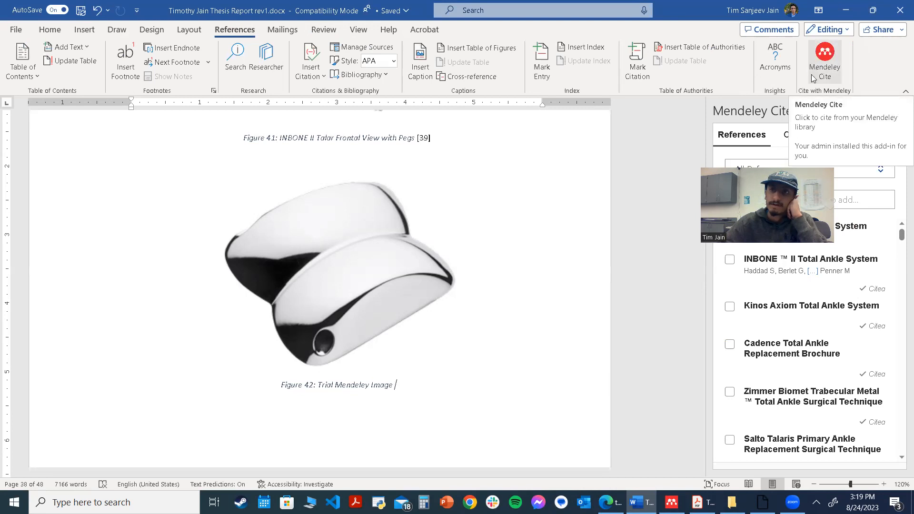
pyautogui.moveTo(820, 171); pyautogui.dragTo(775, 140)
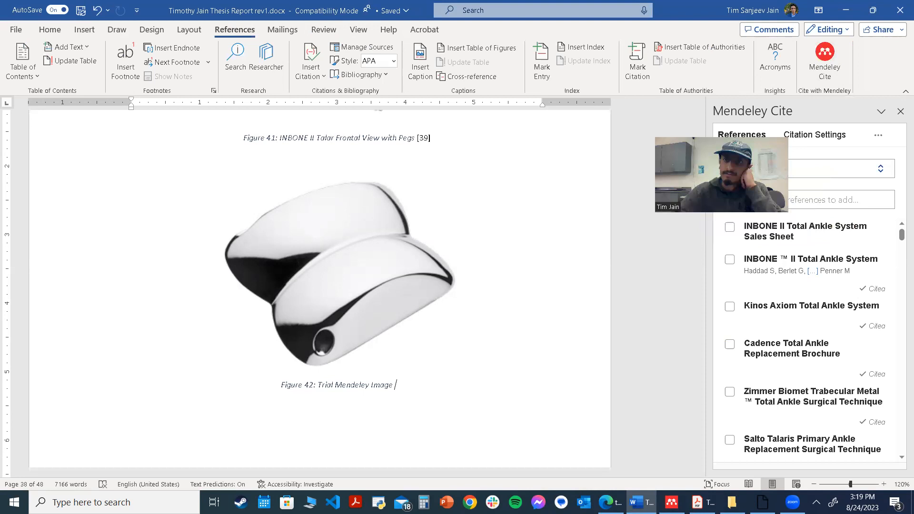
pyautogui.click(683, 146)
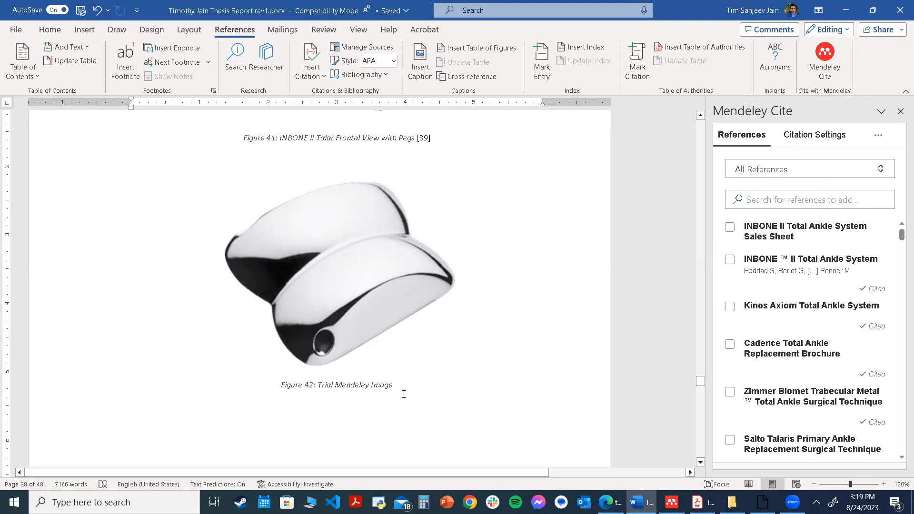
pyautogui.click(813, 171)
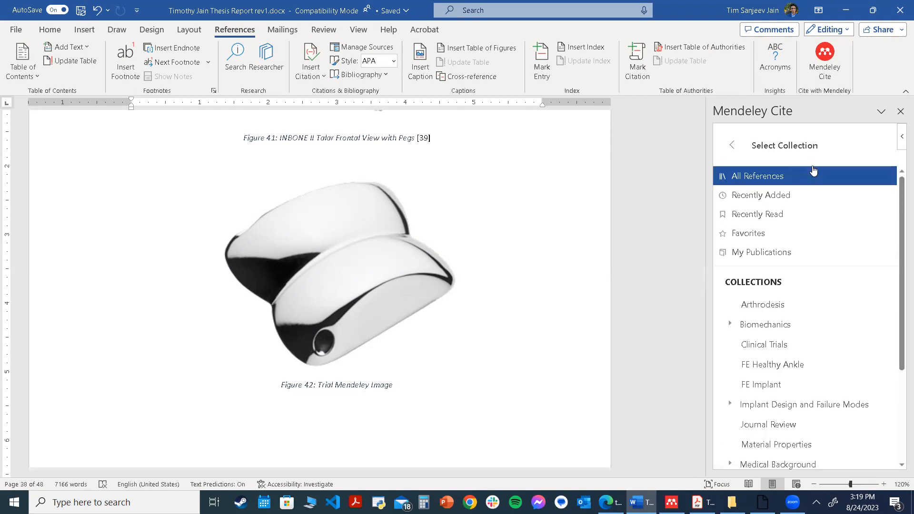
pyautogui.scroll(-3, 774, 354)
pyautogui.scroll(6, 796, 279)
pyautogui.click(731, 145)
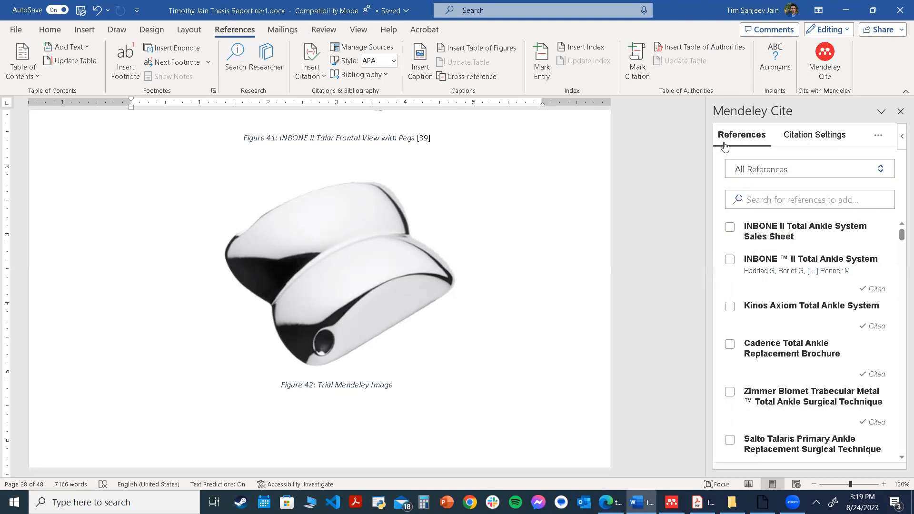
# Update the references from the library and insert a citation of 'A Review Study on Total Ankle Replacement' from Trial Collection after the caption
pyautogui.click(878, 135)
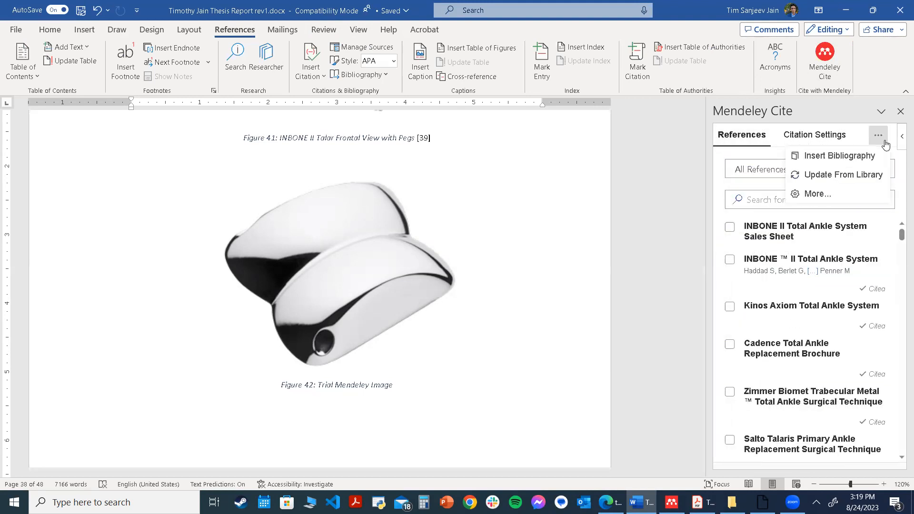
pyautogui.click(839, 176)
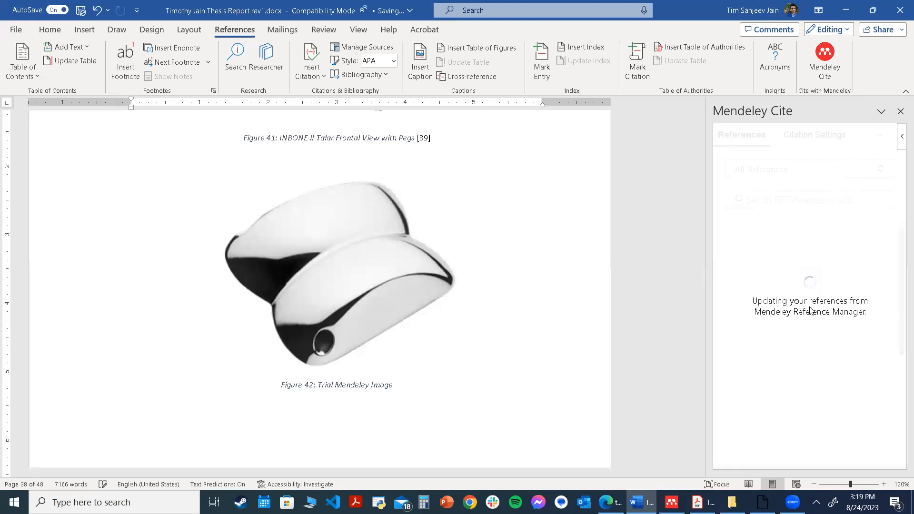
pyautogui.click(807, 176)
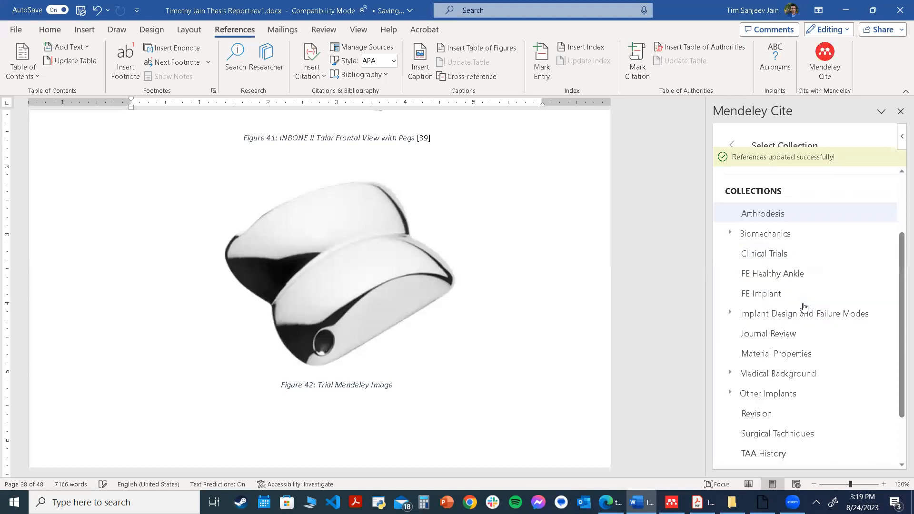
pyautogui.scroll(-3, 804, 409)
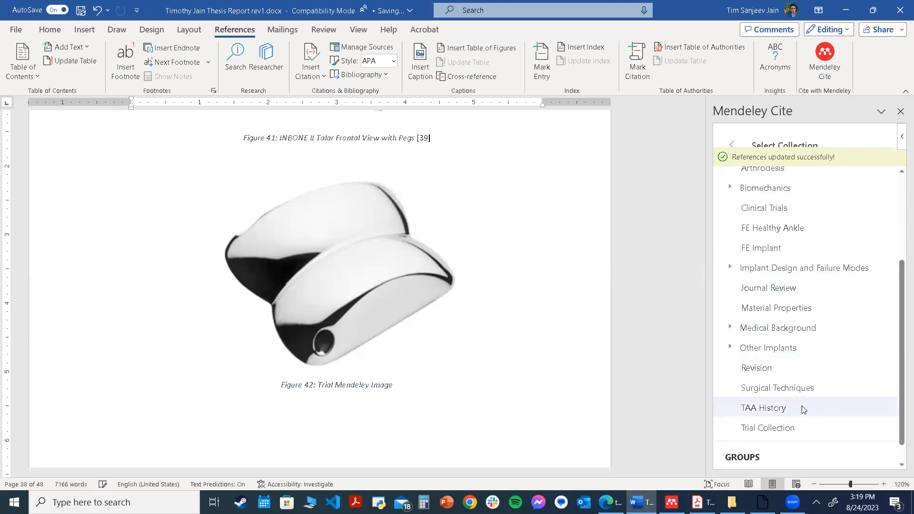
pyautogui.click(787, 427)
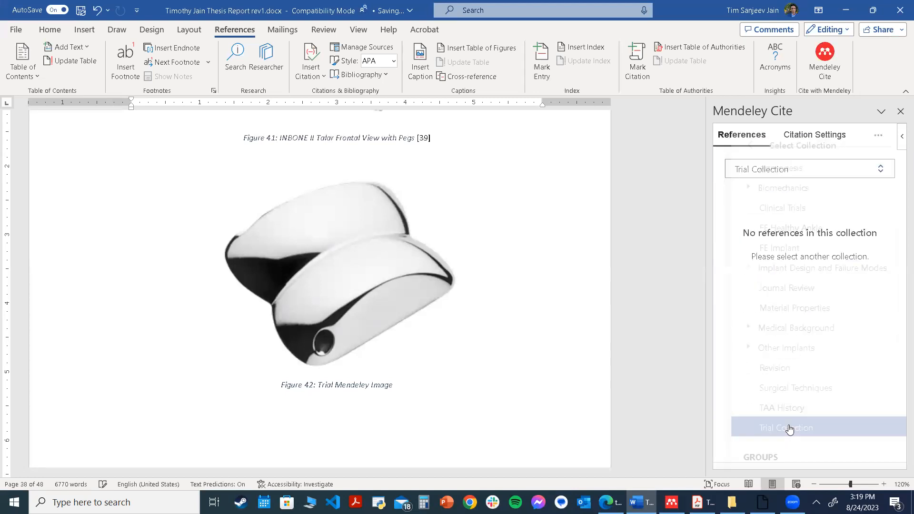
pyautogui.click(730, 228)
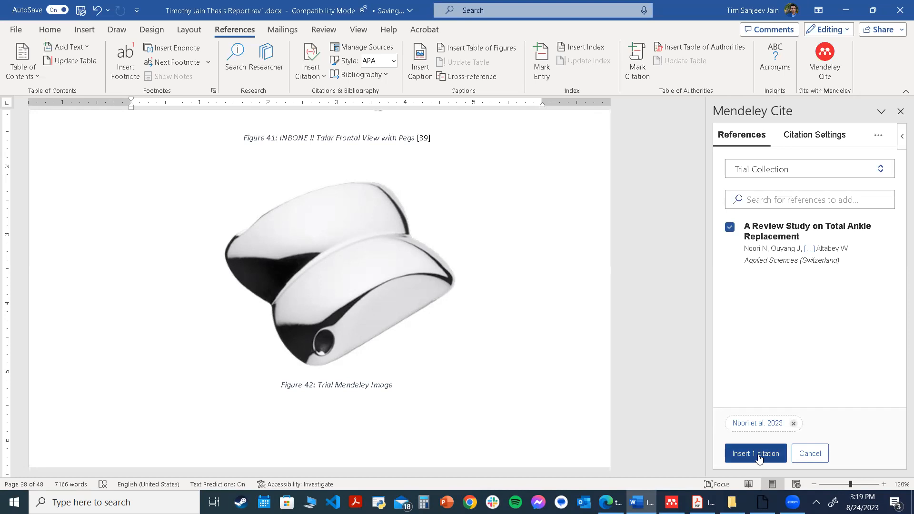
pyautogui.click(757, 454)
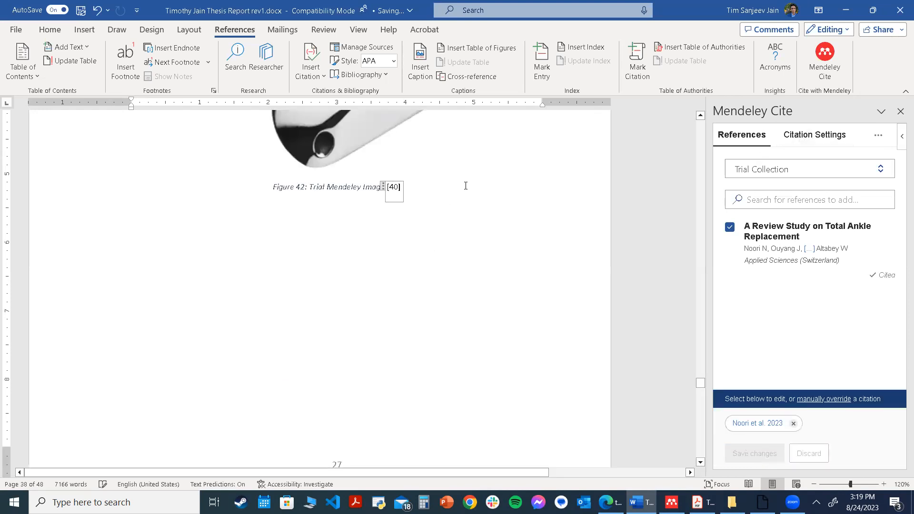
# Check the citation style settings and the new entry in the bibliography at the end of the document
pyautogui.click(816, 136)
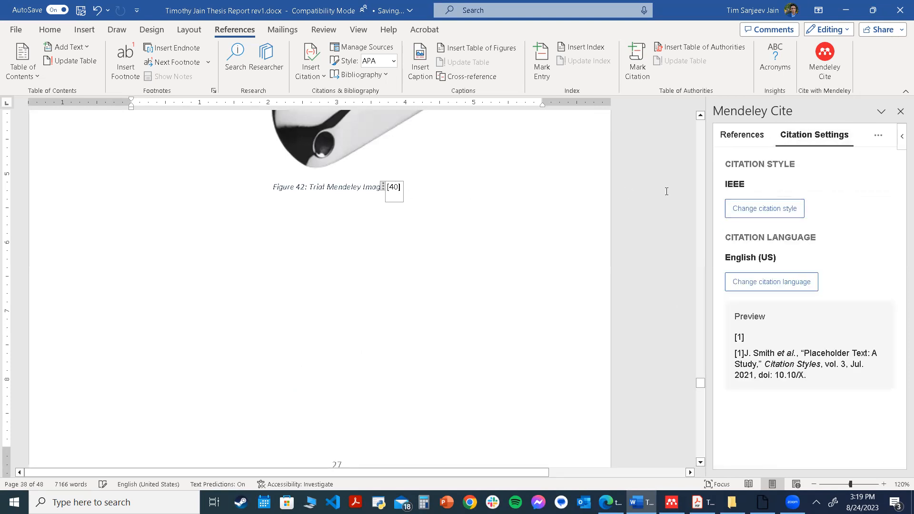
pyautogui.moveTo(700, 385); pyautogui.dragTo(689, 469)
pyautogui.scroll(3, 491, 324)
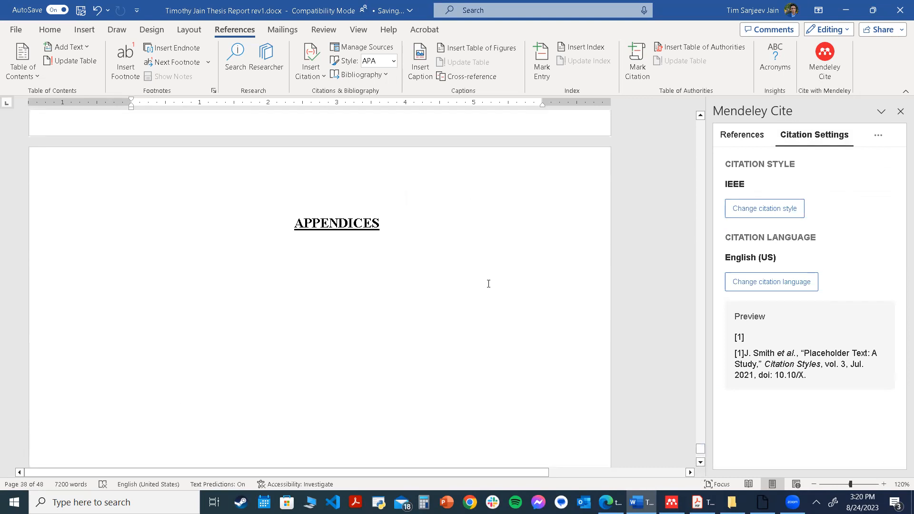
pyautogui.scroll(5, 483, 295)
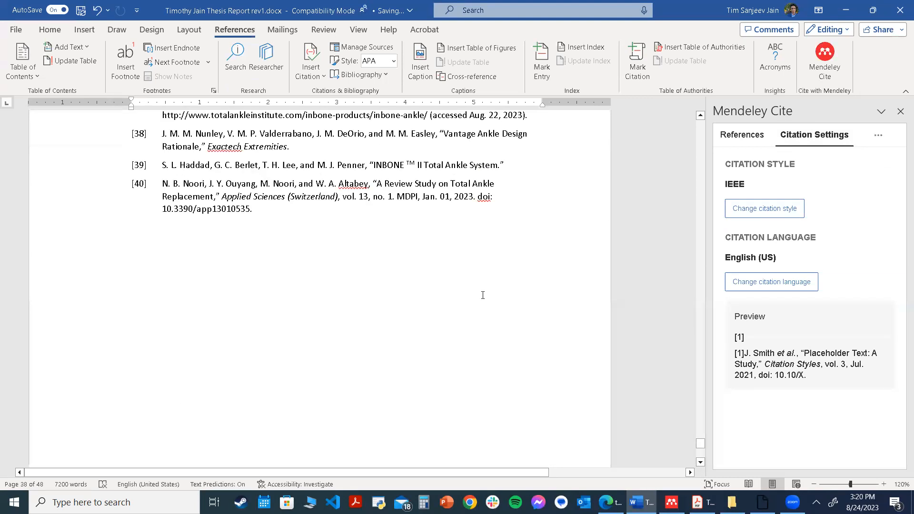
pyautogui.click(313, 218)
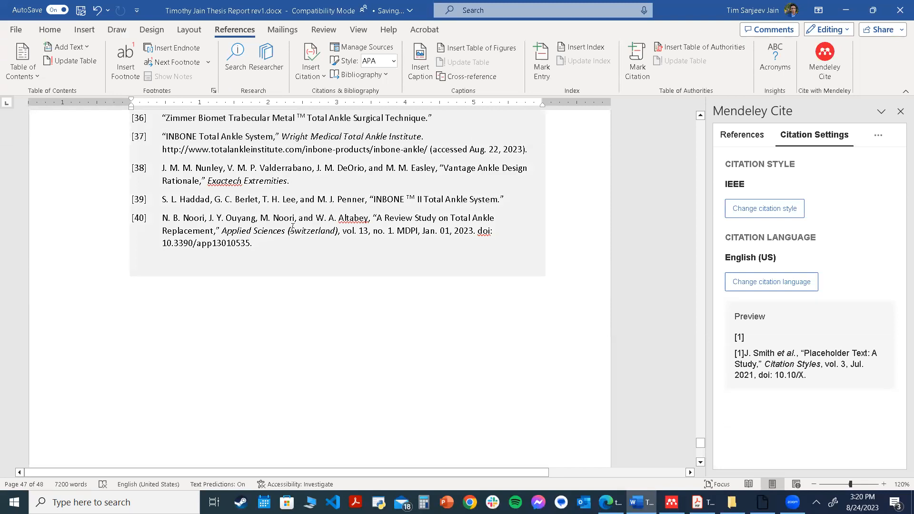
pyautogui.scroll(1, 393, 276)
pyautogui.scroll(3, 395, 301)
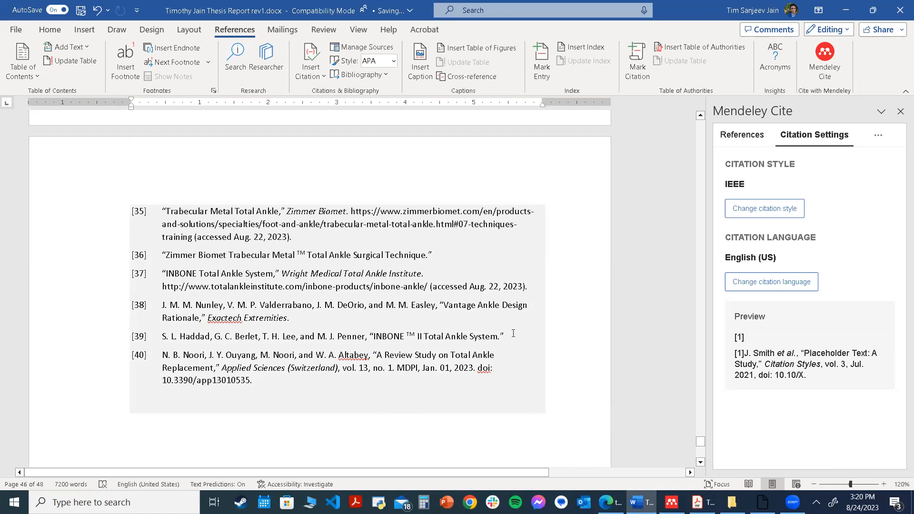
pyautogui.moveTo(701, 442); pyautogui.dragTo(690, 384)
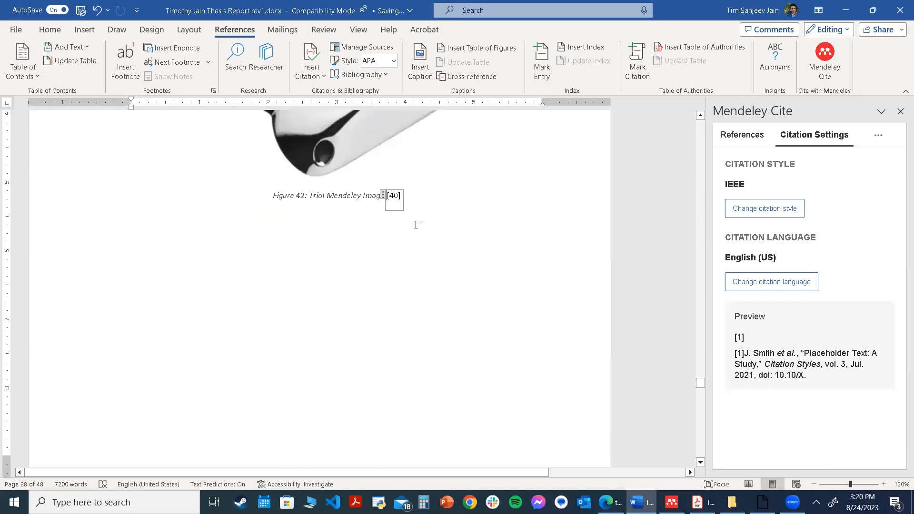
pyautogui.scroll(3, 408, 238)
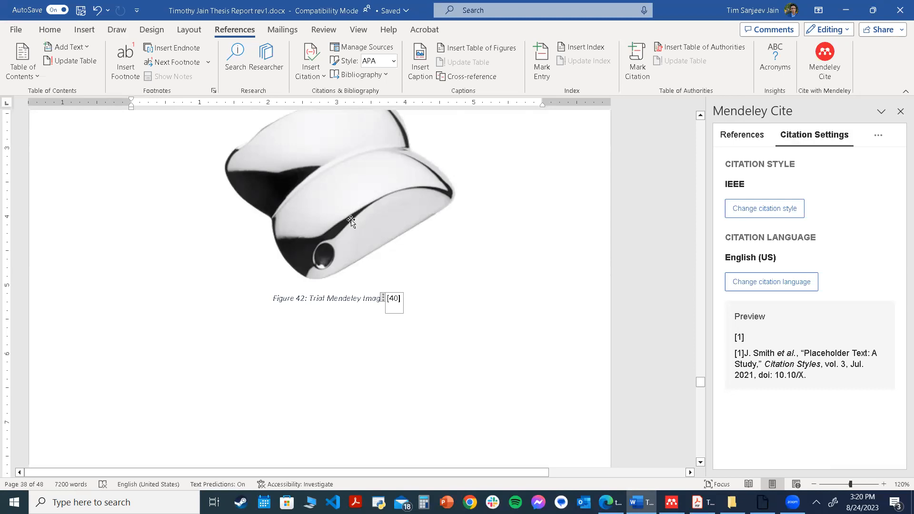
pyautogui.click(329, 299)
# Switch to File Explorer and open the Written Report > Chapter 1 > 1.8 Bearing Types folder
pyautogui.click(732, 502)
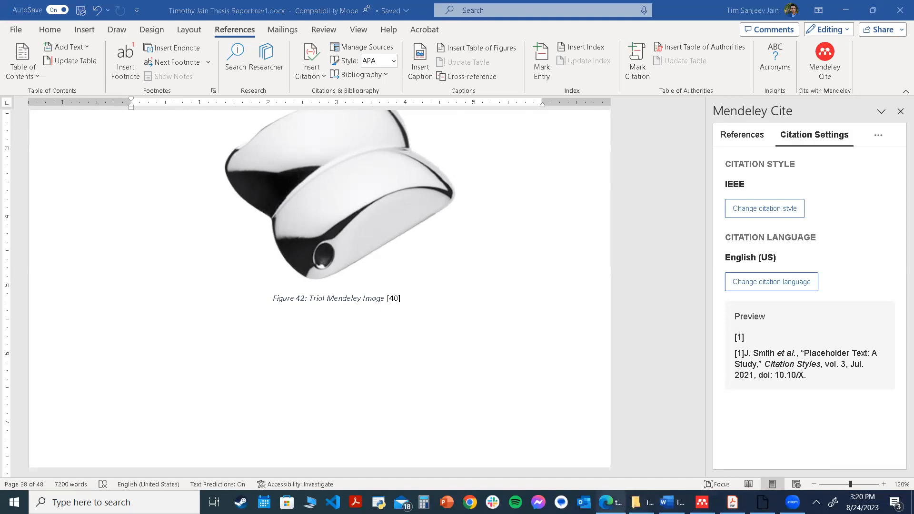
pyautogui.moveTo(641, 502)
pyautogui.click(622, 481)
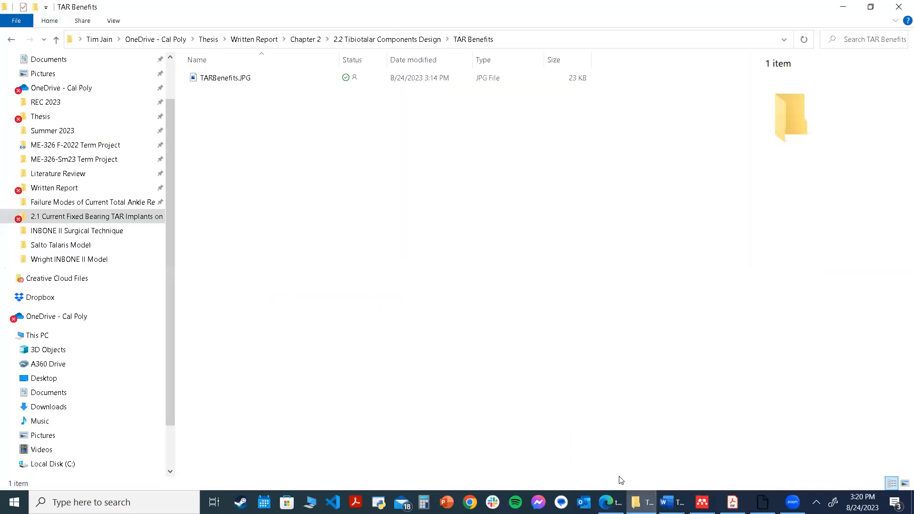
pyautogui.click(351, 39)
pyautogui.click(305, 39)
pyautogui.click(260, 41)
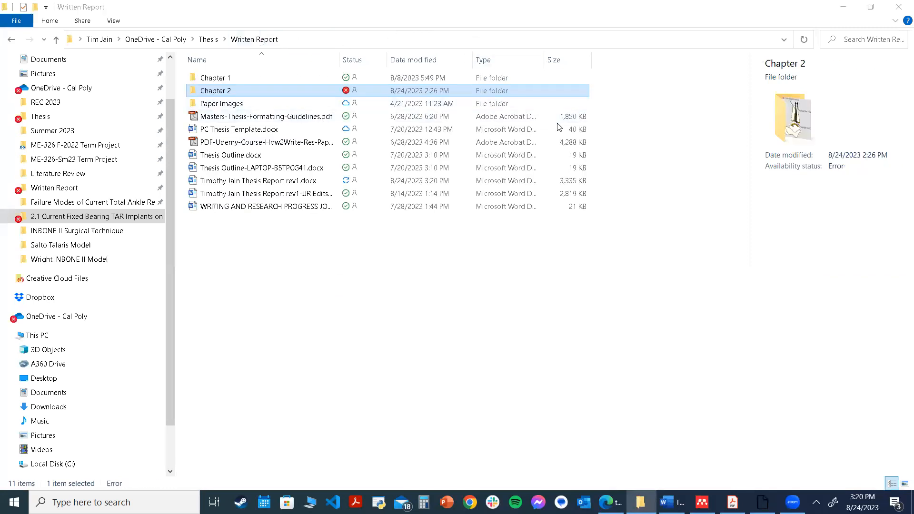
pyautogui.doubleClick(286, 77)
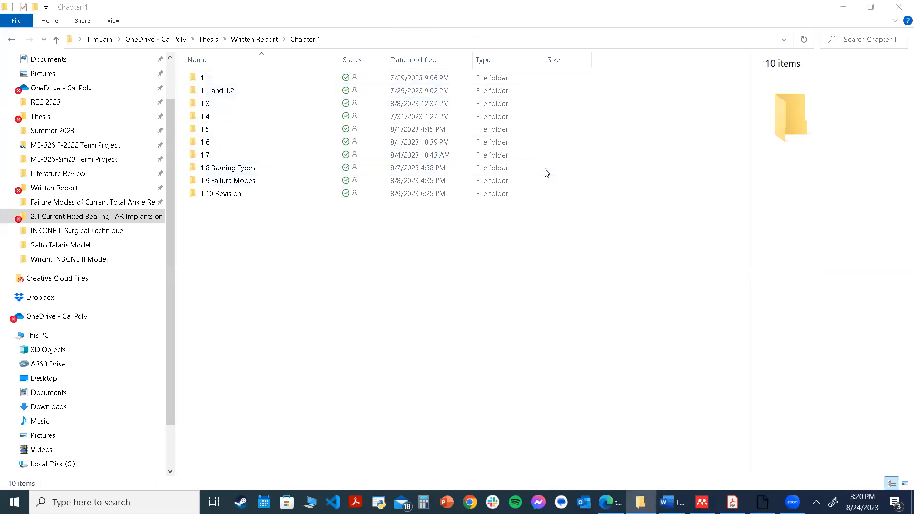
pyautogui.click(231, 167)
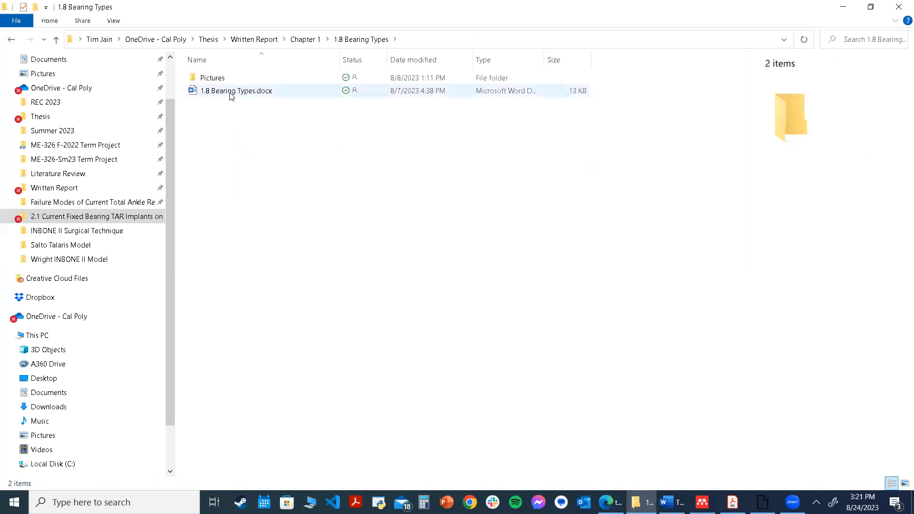
# Open the 1.8 Bearing Types notes document, skim its contents, and return to File Explorer
pyautogui.click(257, 93)
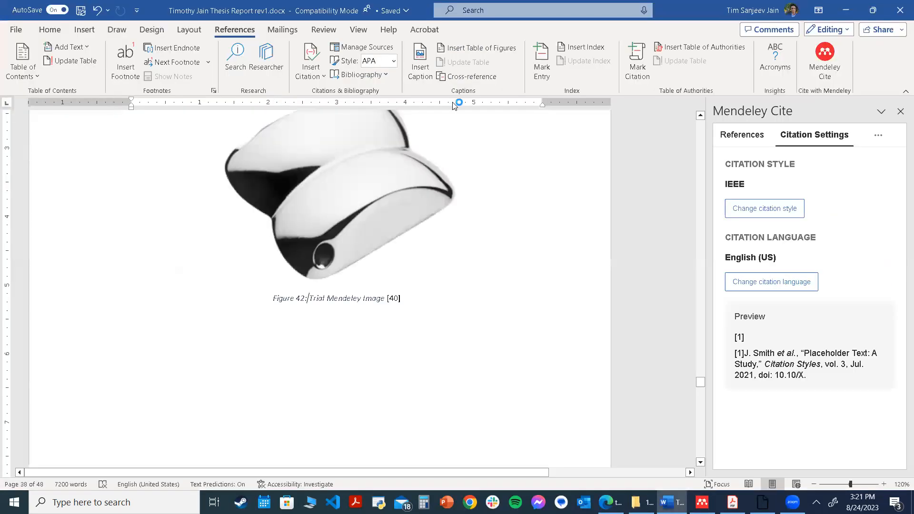
pyautogui.scroll(-2, 481, 151)
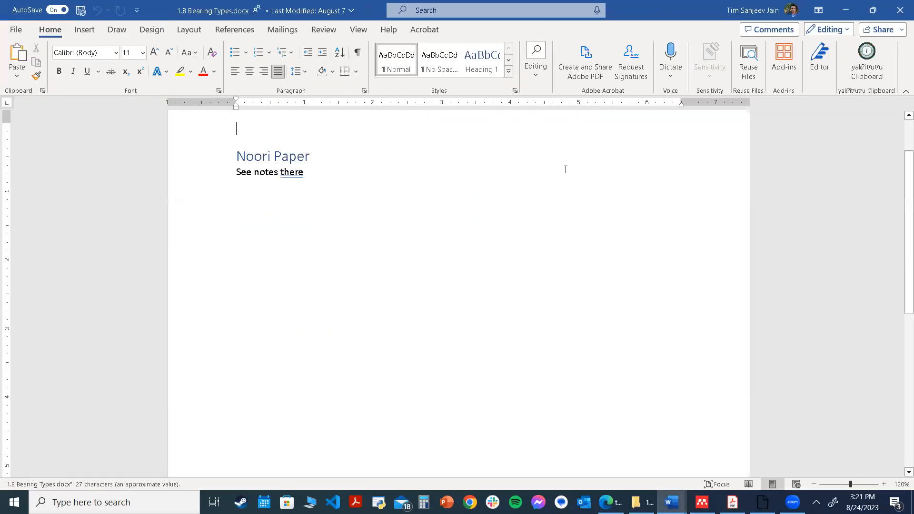
pyautogui.scroll(-2, 565, 198)
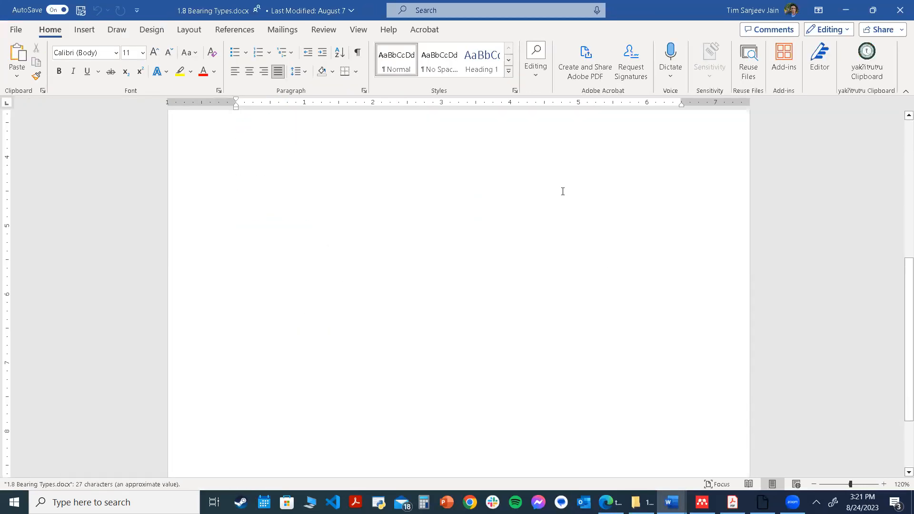
pyautogui.scroll(1, 583, 190)
pyautogui.scroll(2, 379, 191)
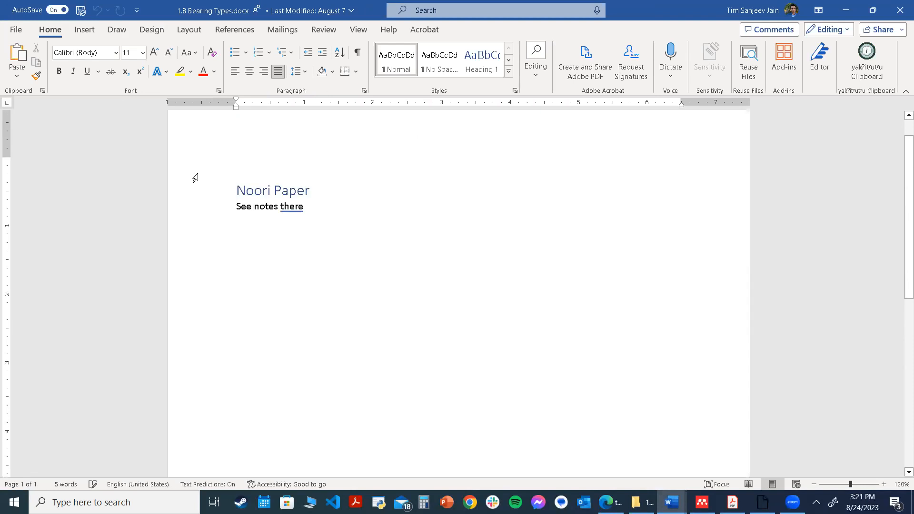
pyautogui.click(306, 204)
pyautogui.moveTo(643, 502)
pyautogui.click(606, 428)
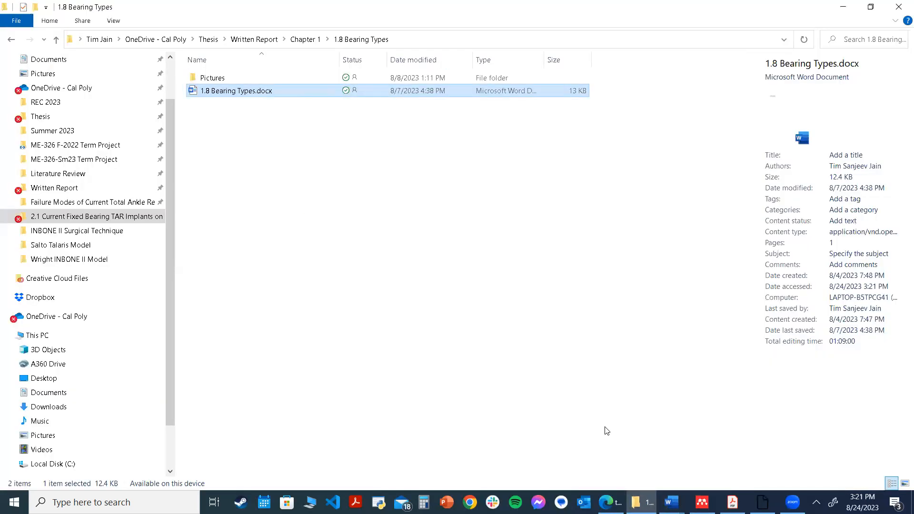
# Open the Pictures folder and look through its Noori Paper and STAR Operative subfolders
pyautogui.click(223, 80)
pyautogui.doubleClick(222, 81)
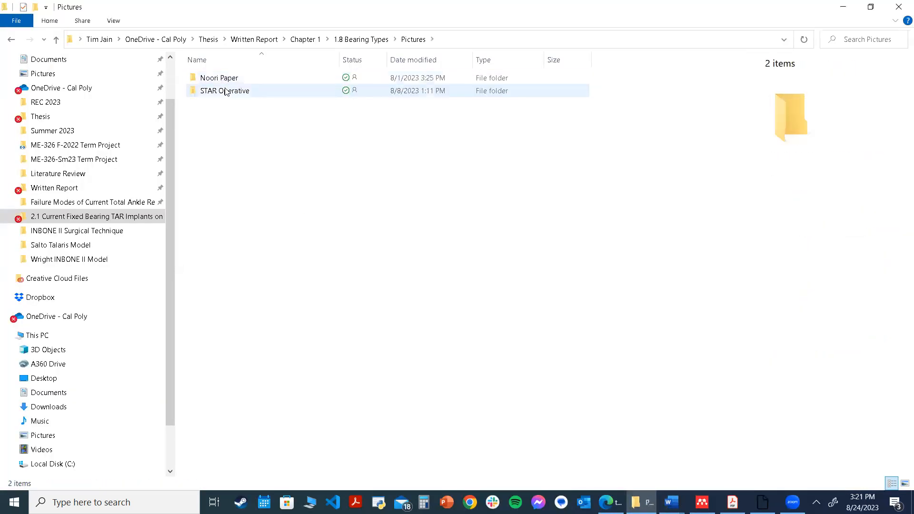
pyautogui.click(226, 92)
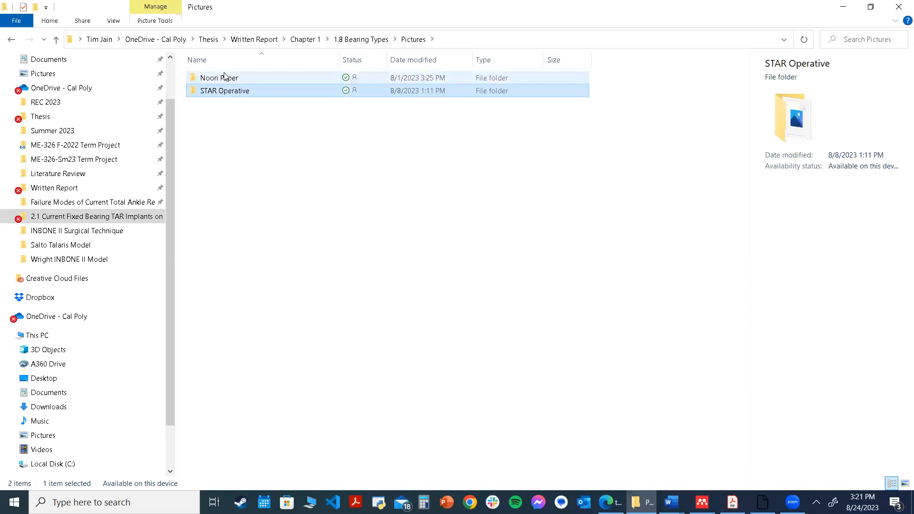
pyautogui.click(225, 82)
pyautogui.click(231, 91)
pyautogui.click(241, 81)
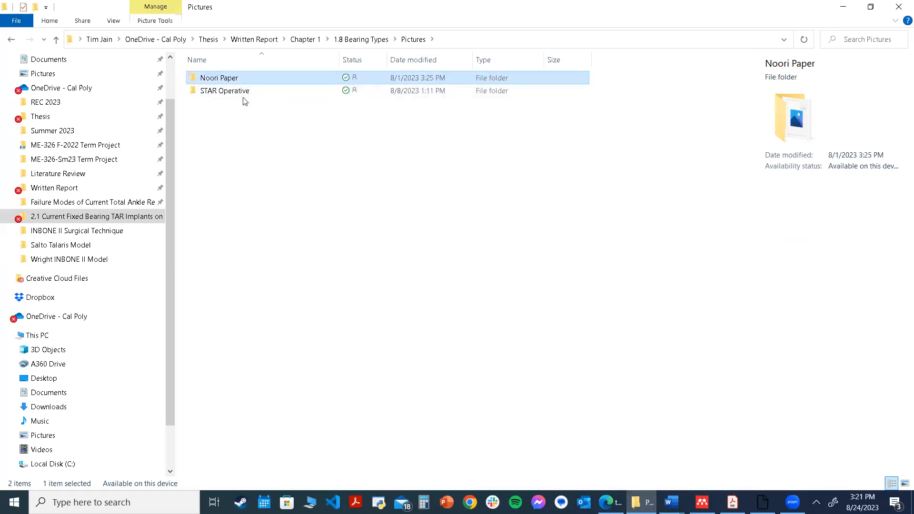
pyautogui.click(246, 105)
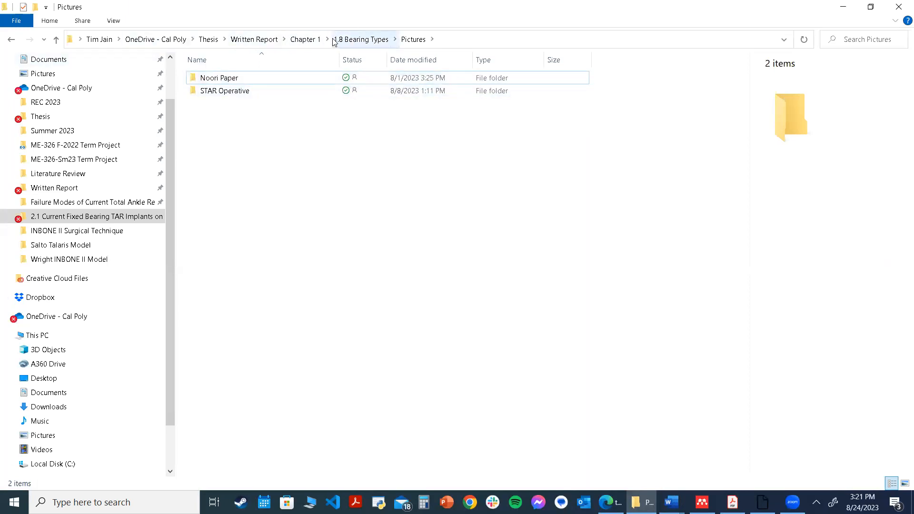
# Go back to Chapter 1, open the 1.6 folder, and read through the 1.6 Patient Demographics Notes document
pyautogui.click(293, 40)
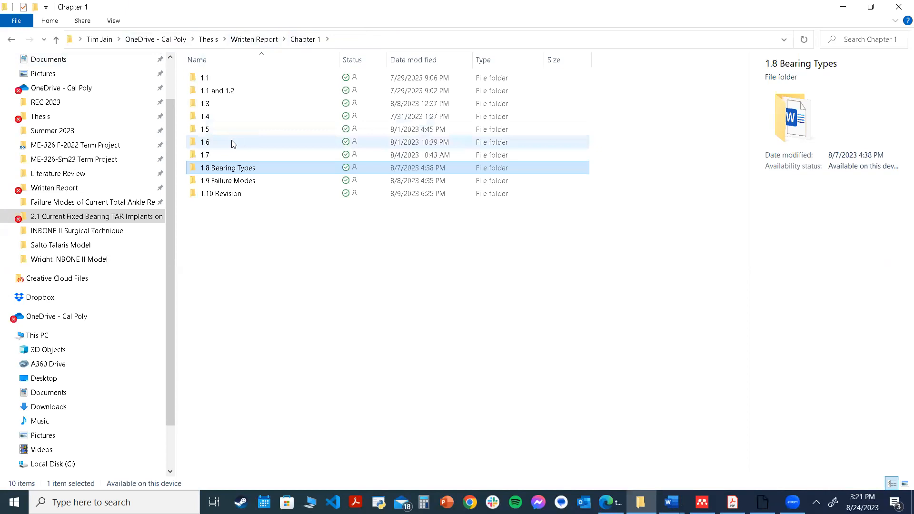
pyautogui.click(231, 142)
pyautogui.doubleClick(231, 142)
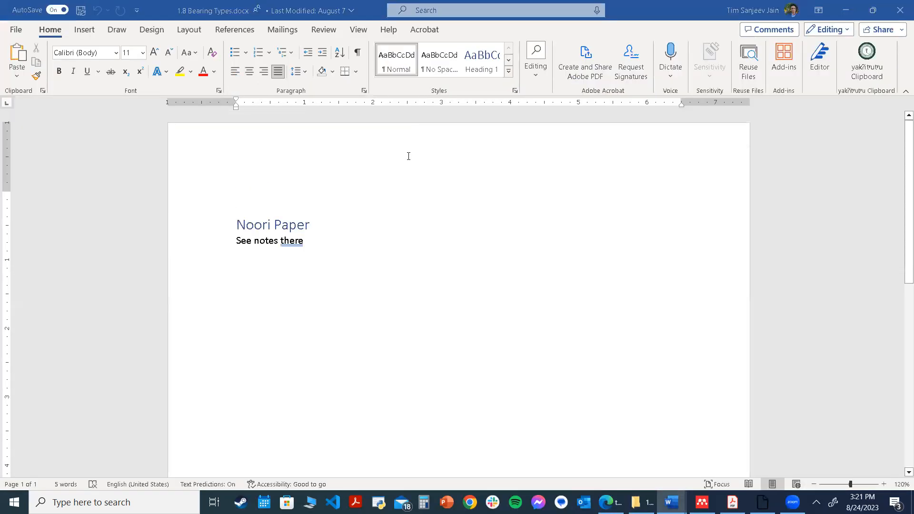
pyautogui.scroll(-2, 400, 166)
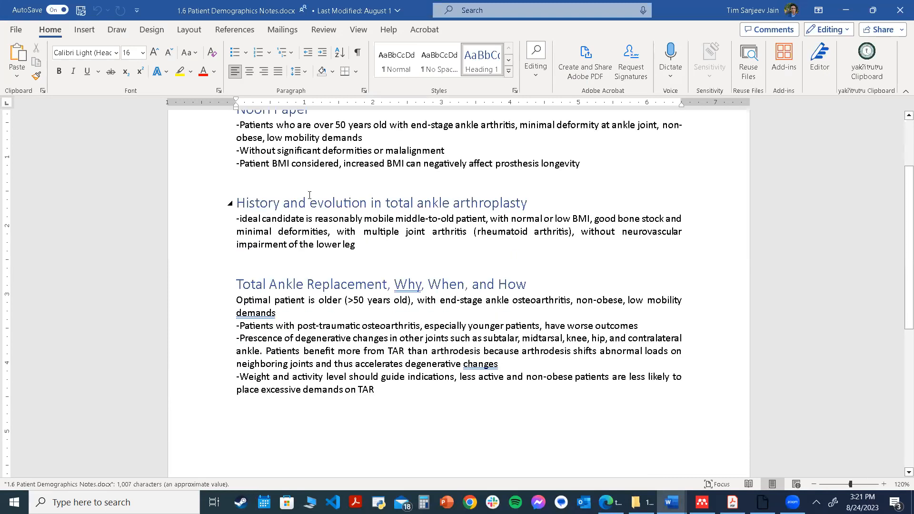
pyautogui.scroll(-1, 319, 201)
pyautogui.scroll(-1, 413, 199)
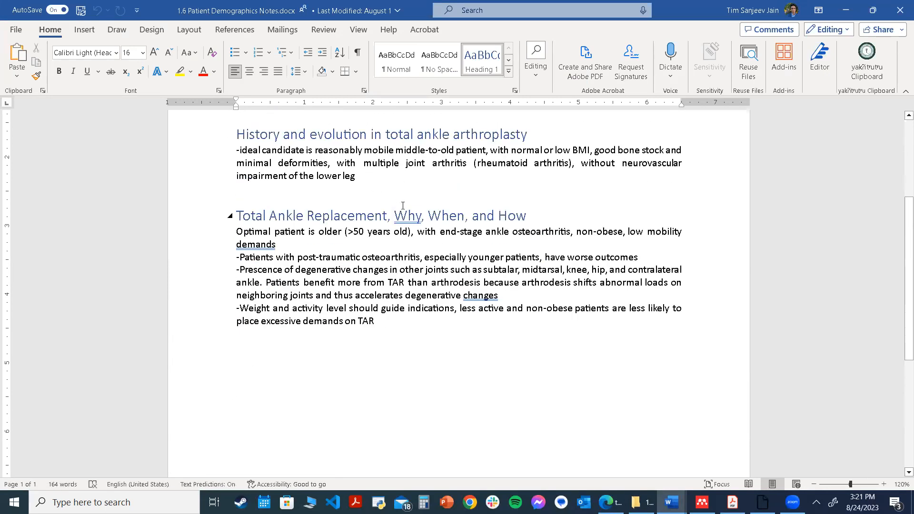
pyautogui.scroll(-1, 403, 206)
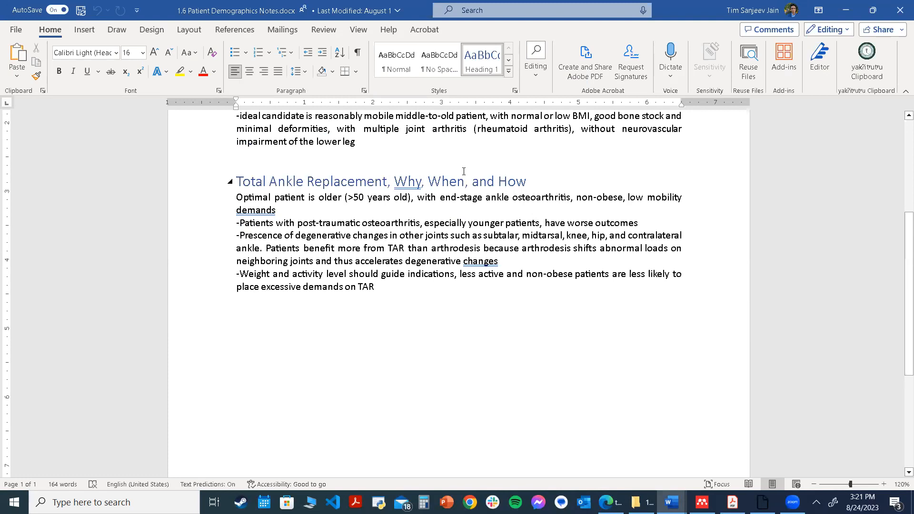
pyautogui.scroll(-2, 410, 185)
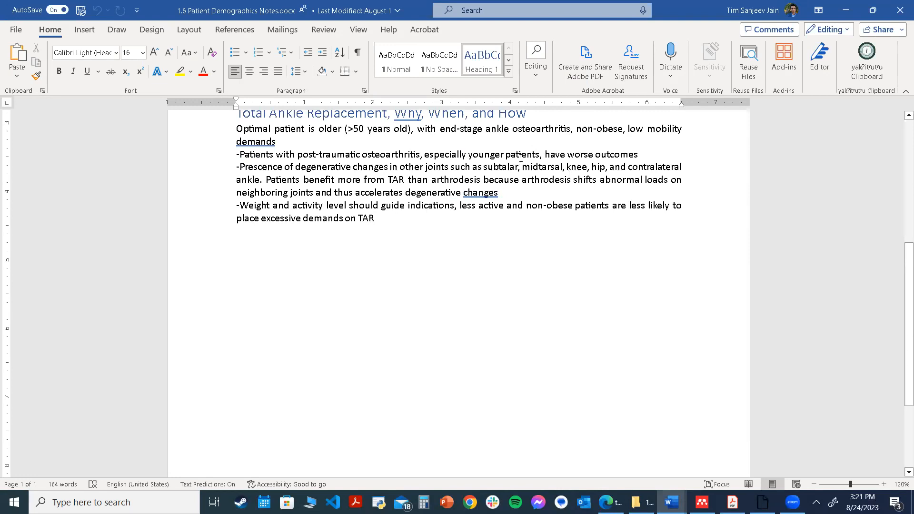
pyautogui.scroll(-3, 490, 160)
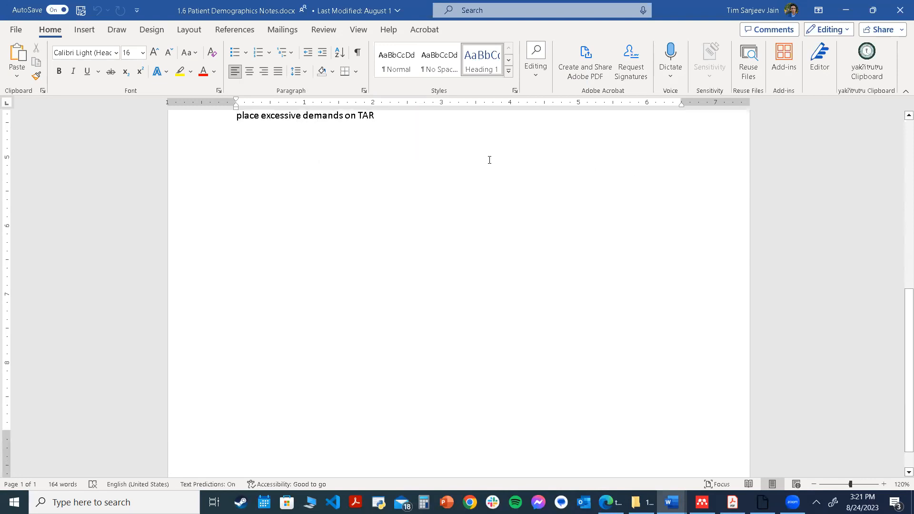
pyautogui.scroll(3, 493, 146)
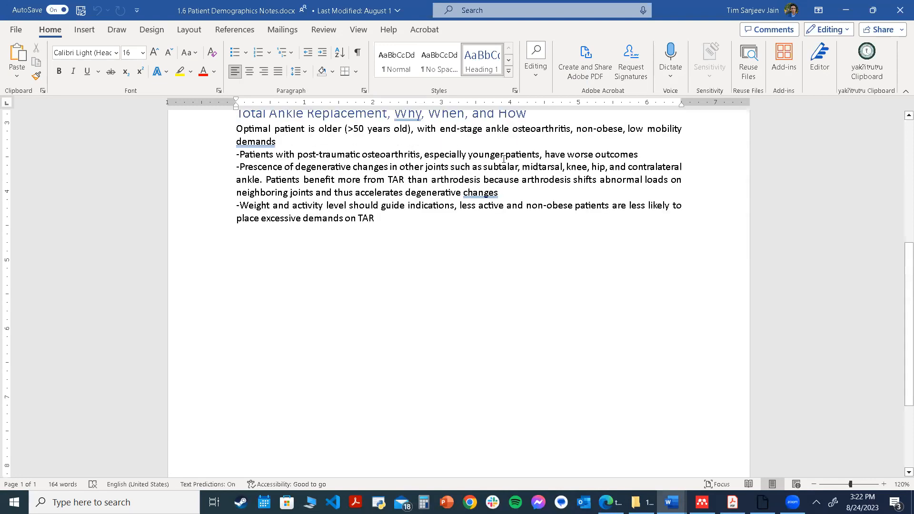